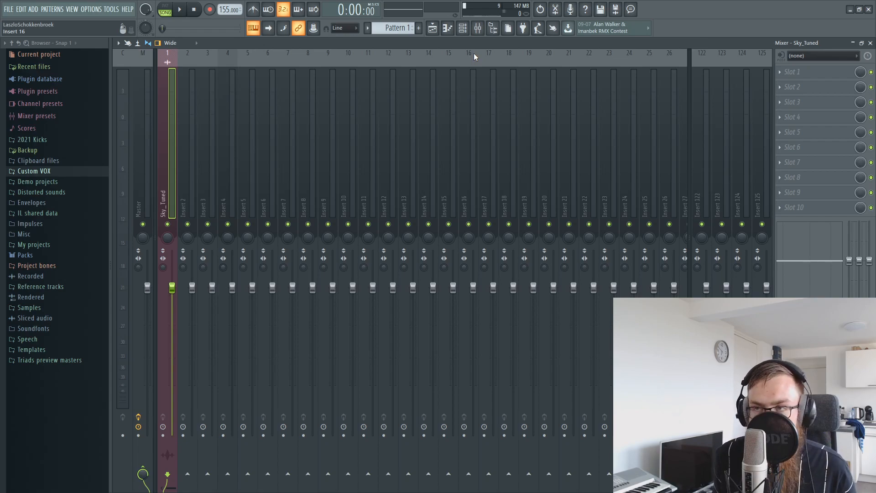
- Play back the unprocessed Sky_Tuned vocal and examine its waveform in the Playlist
key("space")
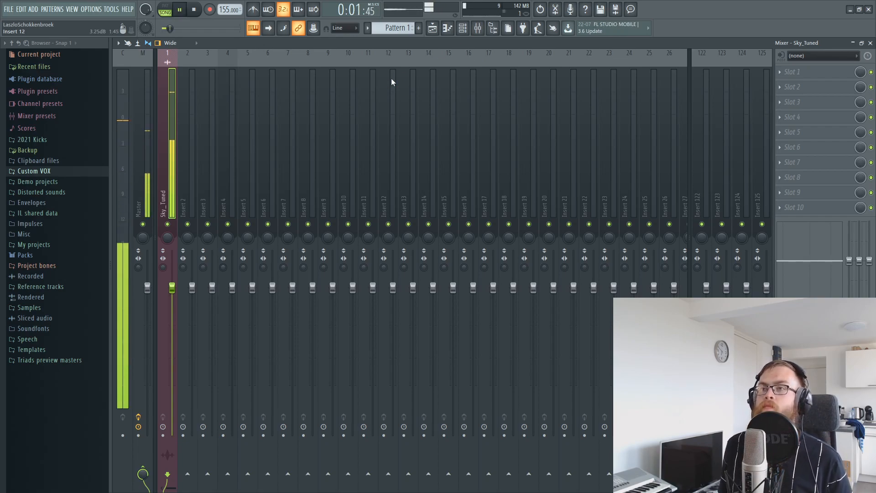
key("F5")
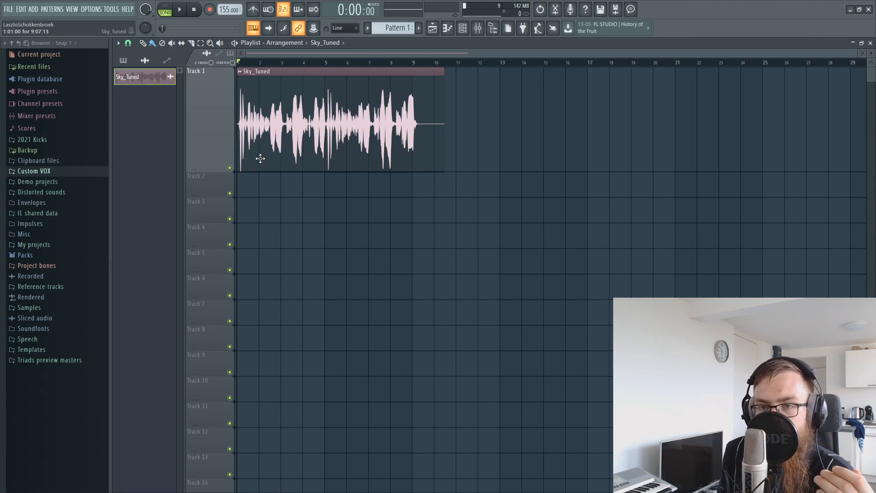
- Load FabFilter Pro-Q 2 into the first effect slot of the Sky_Tuned mixer insert
left_click(478, 28)
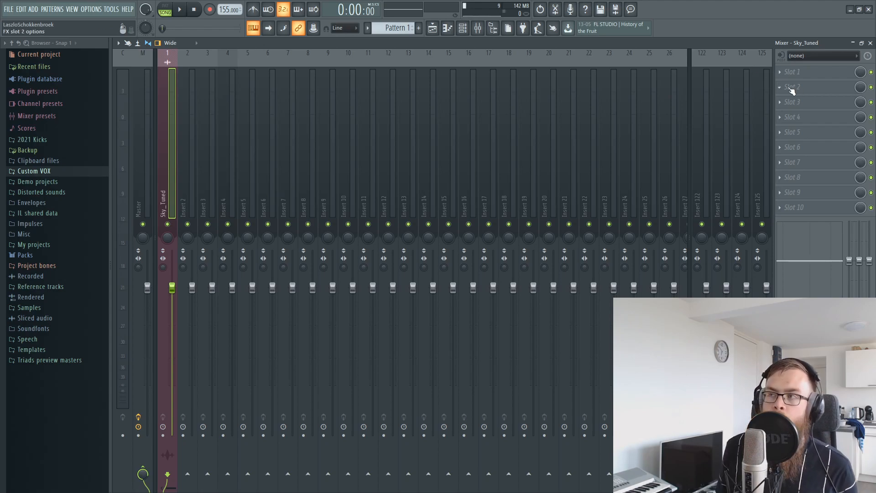
left_click(795, 87)
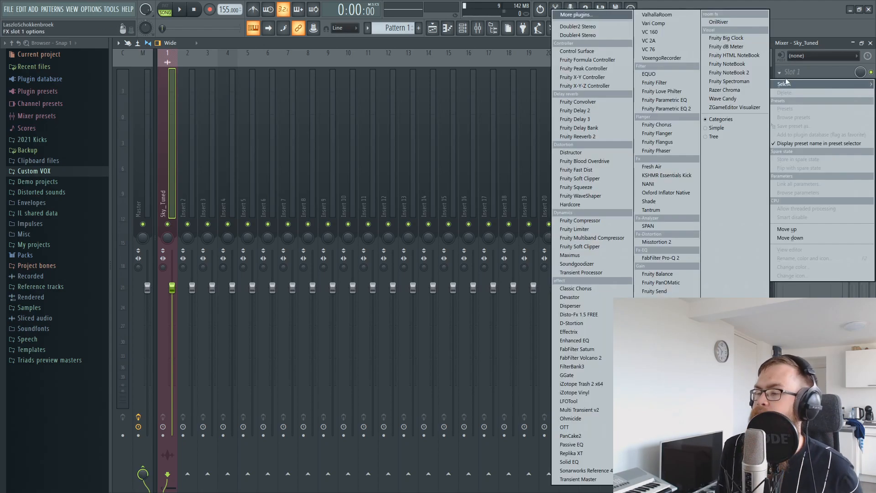
left_click(678, 254)
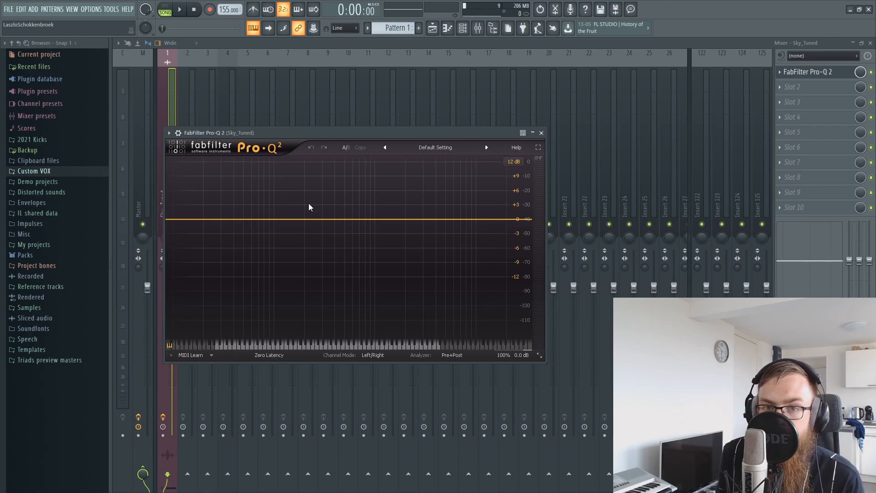
- Add an EQ band in Pro-Q 2 and shape it as a Low Cut with an 18 dB/oct slope
left_click(286, 229)
left_click(201, 311)
left_click(215, 343)
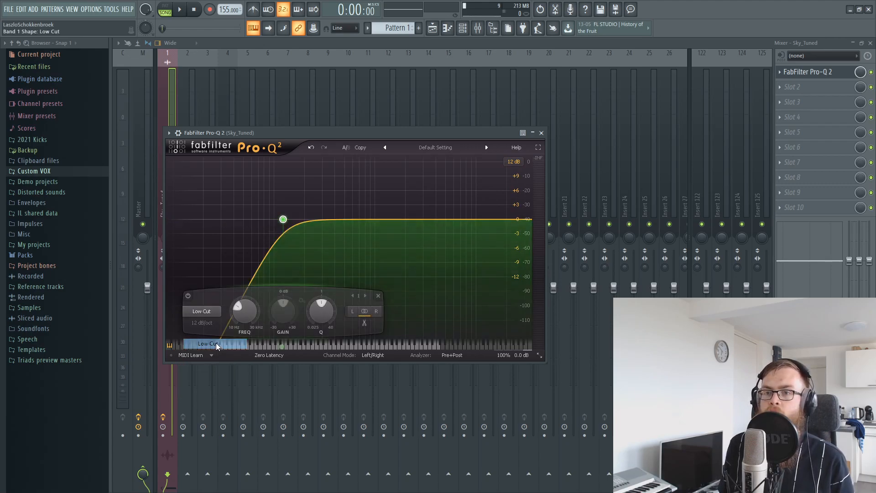
left_click(282, 236, "alt+shift")
- Move the low cut up to about 196 Hz while listening to the vocal
left_click_drag(285, 220, 307, 221)
key("space")
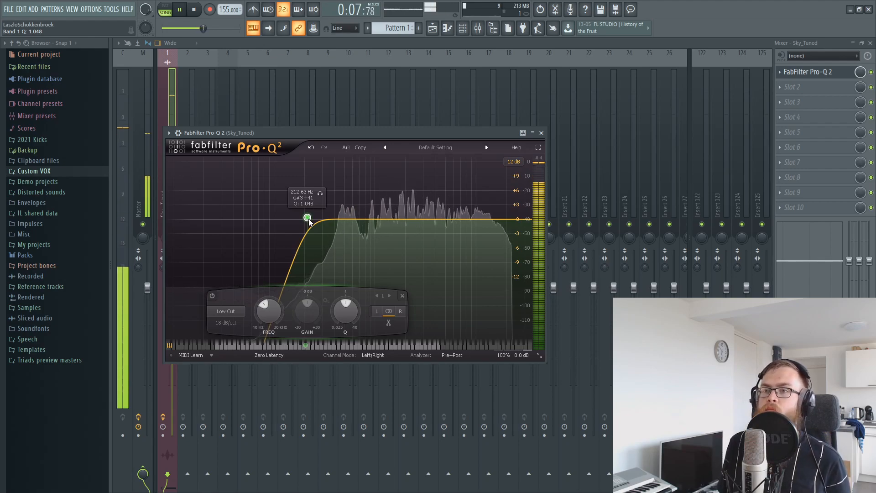
left_click_drag(309, 222, 305, 222)
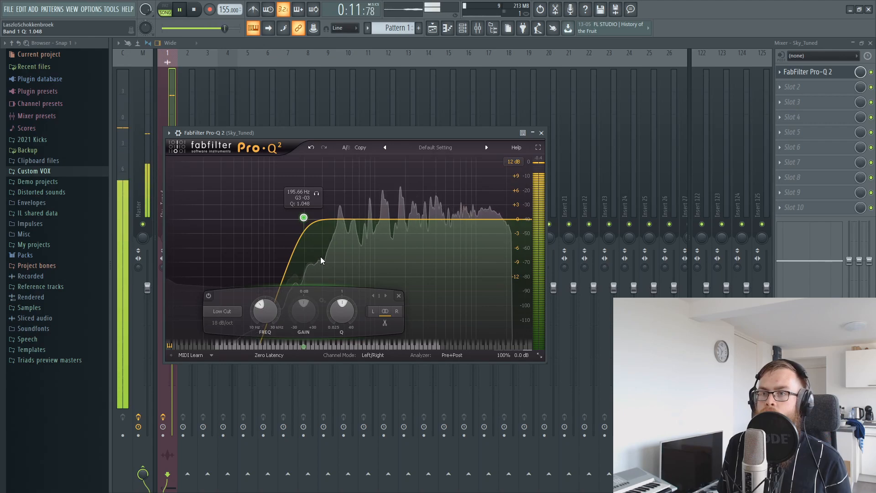
key("space")
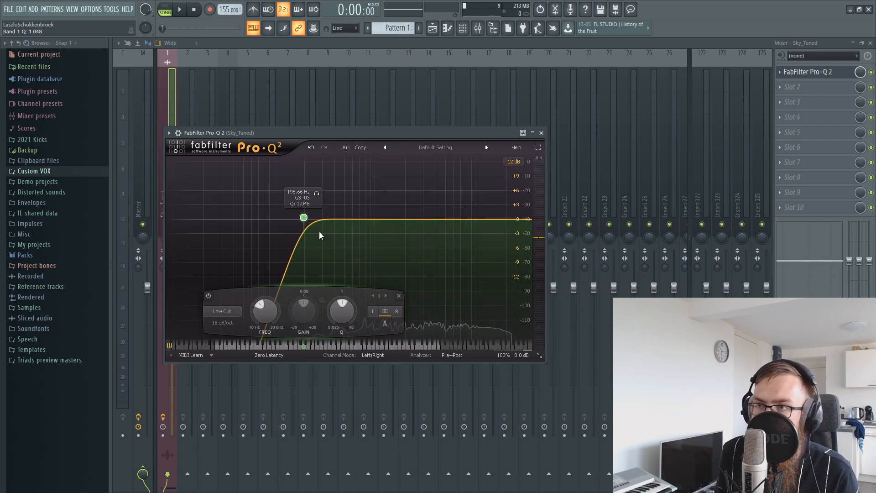
mouse_move(303, 221)
left_mouse_down()
mouse_move(269, 220)
mouse_move(304, 222)
left_mouse_up()
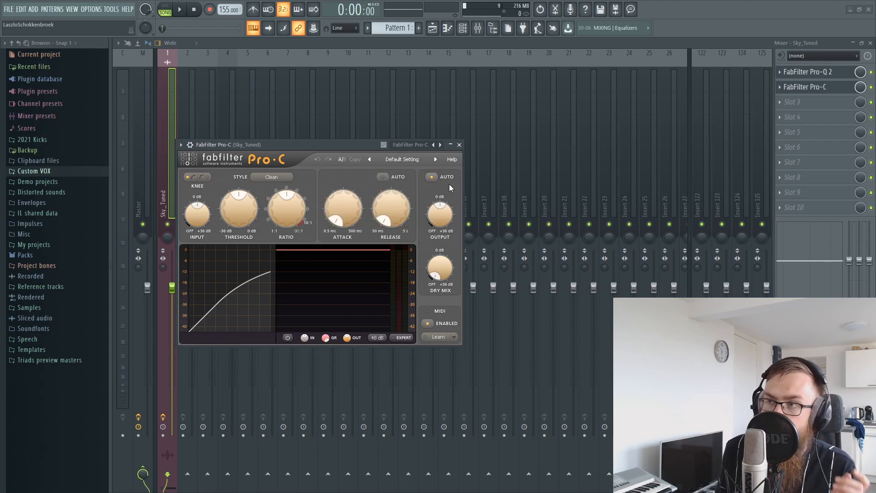
- Turn off automatic output gain in FabFilter Pro-C and move the compressor window lower over the mixer
mouse_move(438, 180)
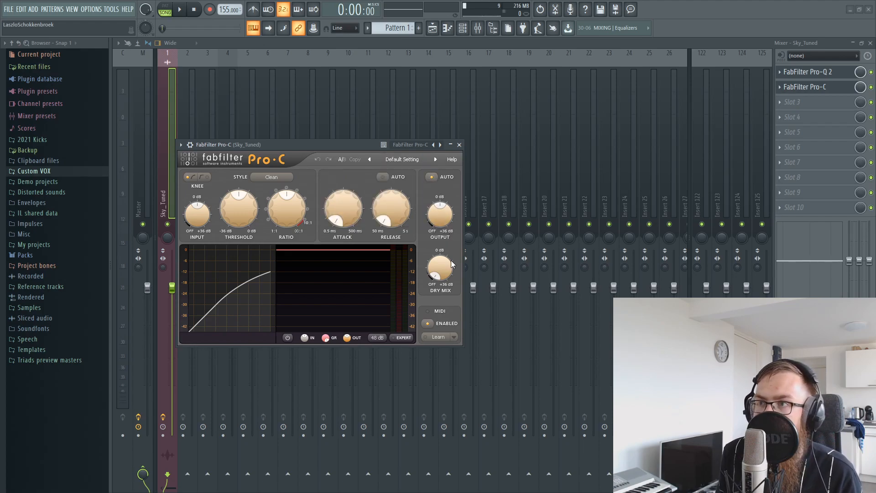
left_click(430, 177)
left_click_drag(347, 143, 481, 190)
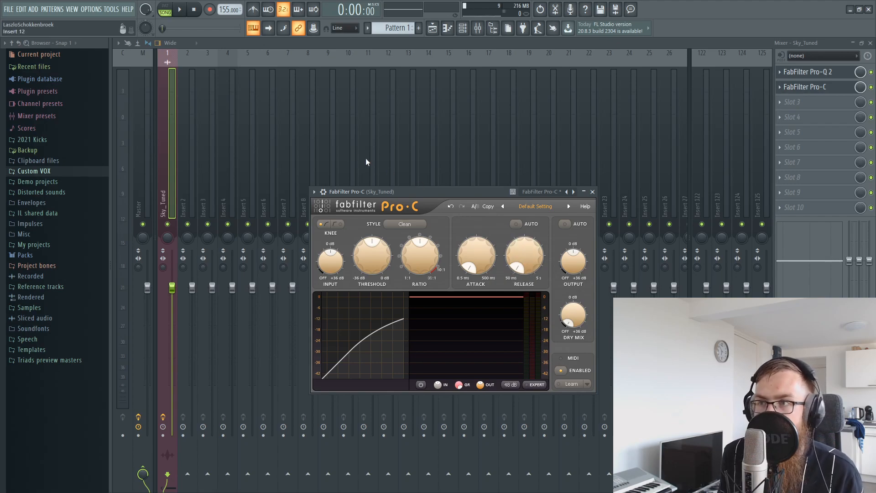
- Set the Pro-C threshold to about -14.6 dB while the vocal plays
key("space")
left_click_drag(368, 263, 371, 244)
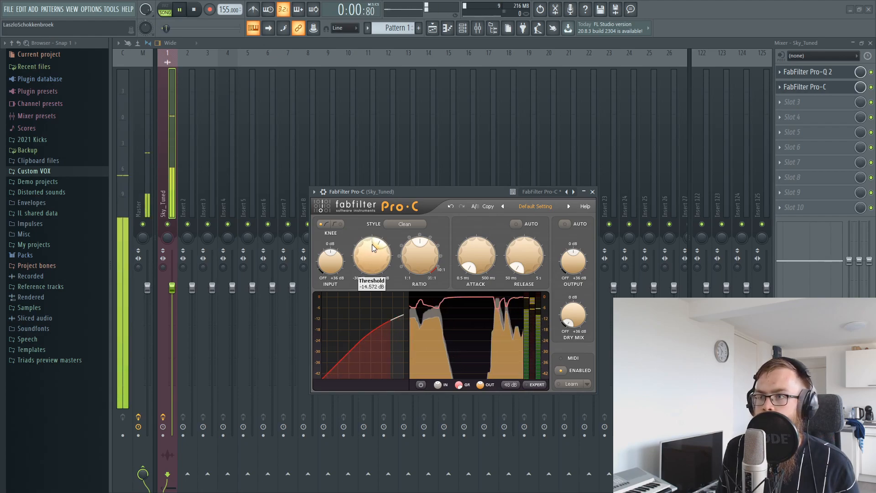
key("space")
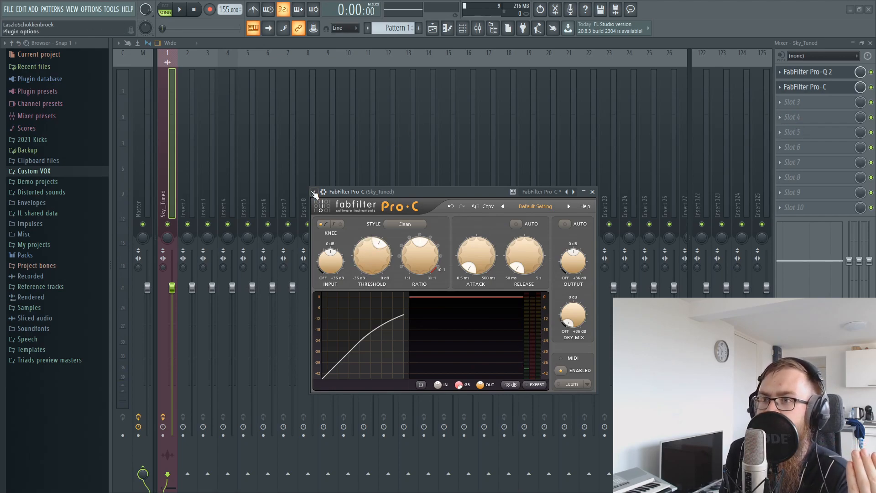
- Detach the Pro-C window, close the mixer and Pro-Q 2, and place the compressor below the vocal clip
left_click(343, 383)
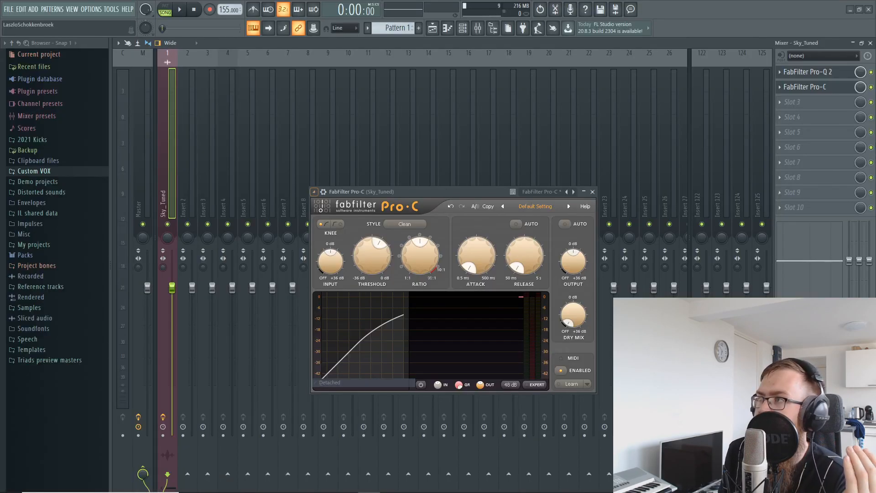
left_click(870, 43)
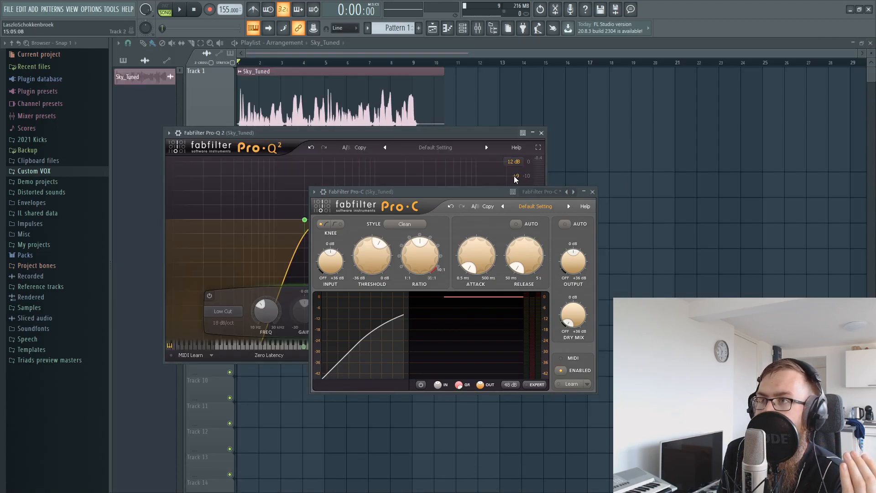
left_click(541, 132)
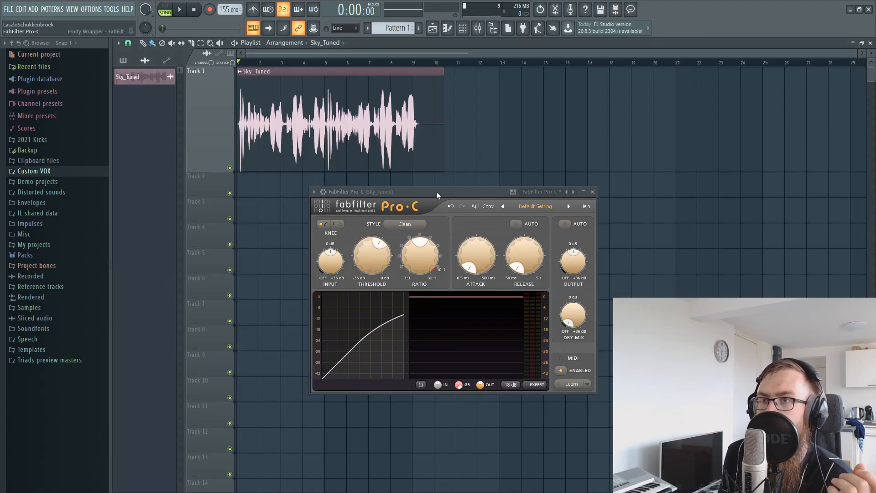
left_click_drag(436, 192, 482, 175)
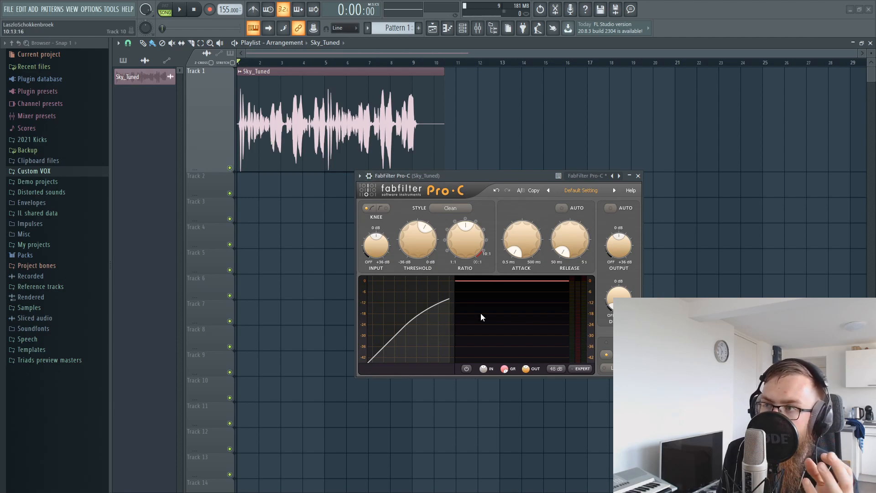
- Replay the vocal and fine-tune the compressor's threshold to about -14.2 dB
mouse_move(487, 337)
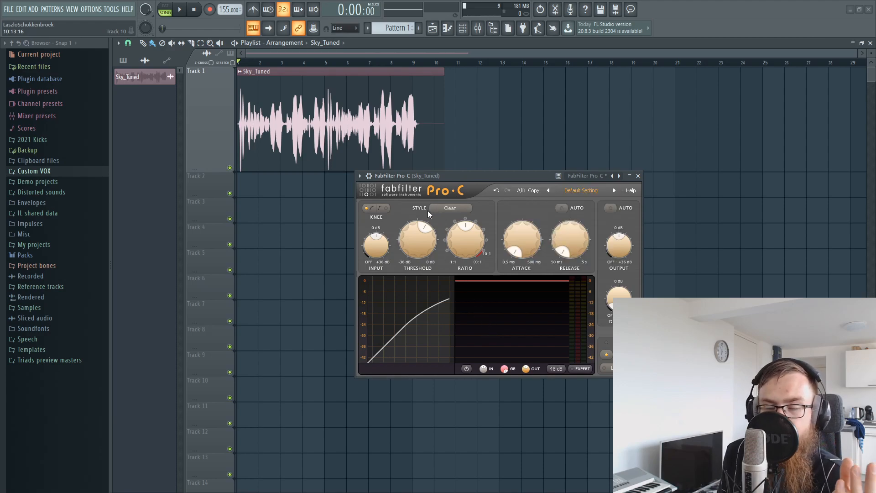
key("space")
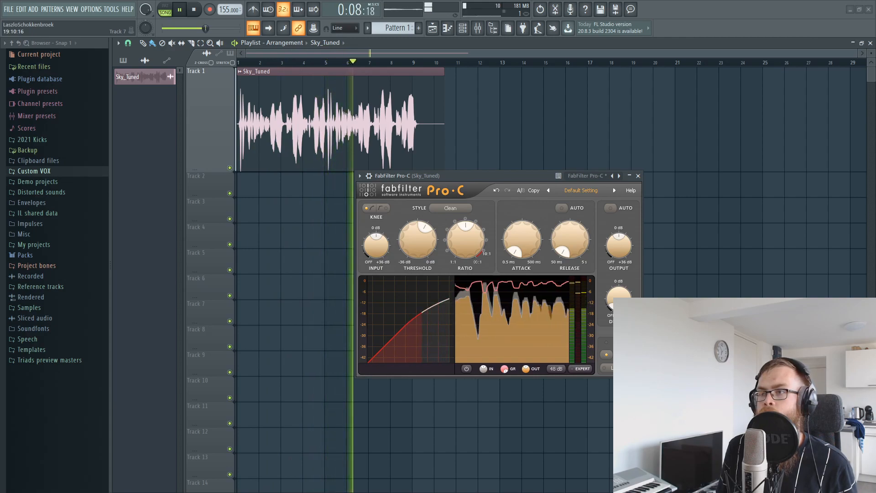
left_click_drag(404, 244, 420, 225)
key("space")
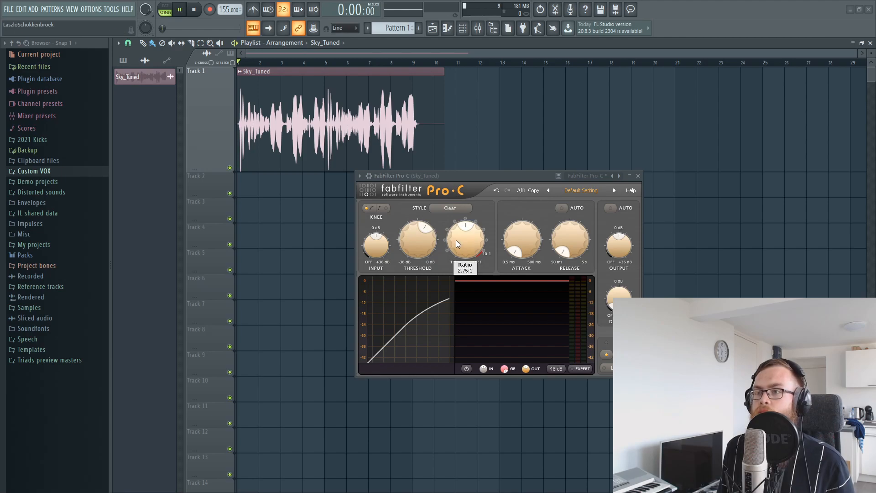
key("space")
left_click_drag(411, 241, 413, 235)
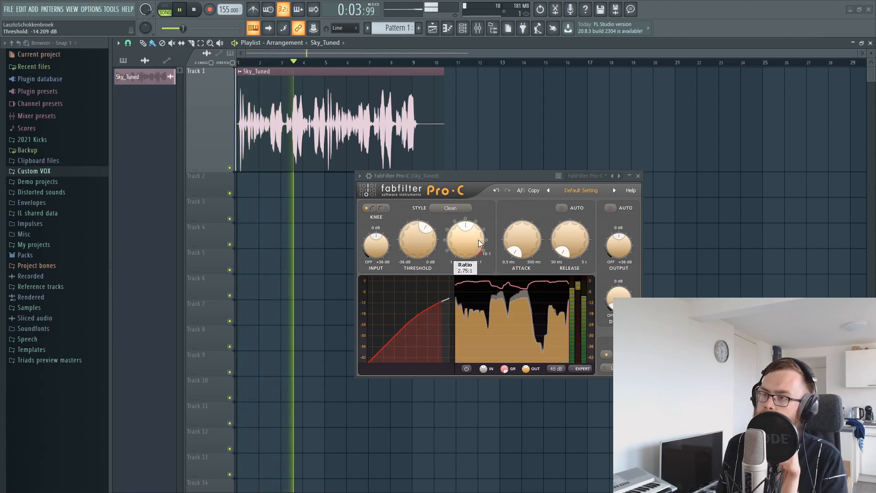
- Raise the compressor's attack slightly and set its release to about 270 ms during playback
scroll(519, 231, "down", 3)
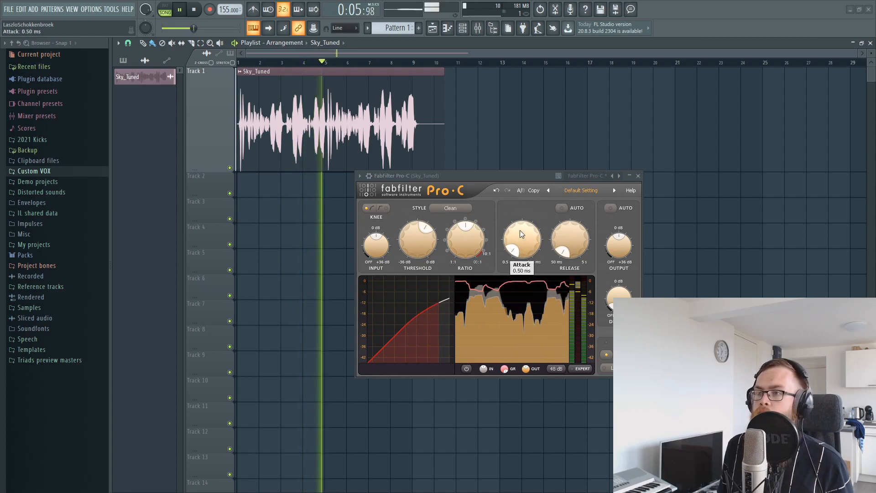
scroll(521, 225, "up", 2)
scroll(569, 232, "up", 5)
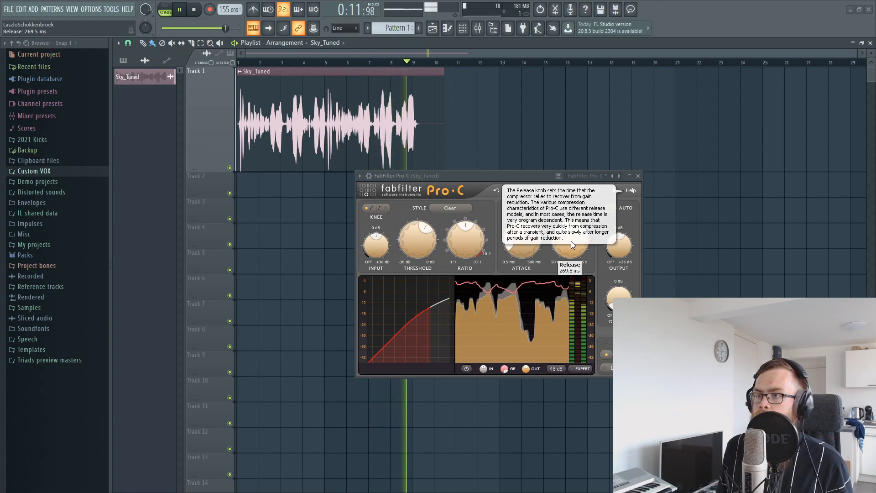
key("space")
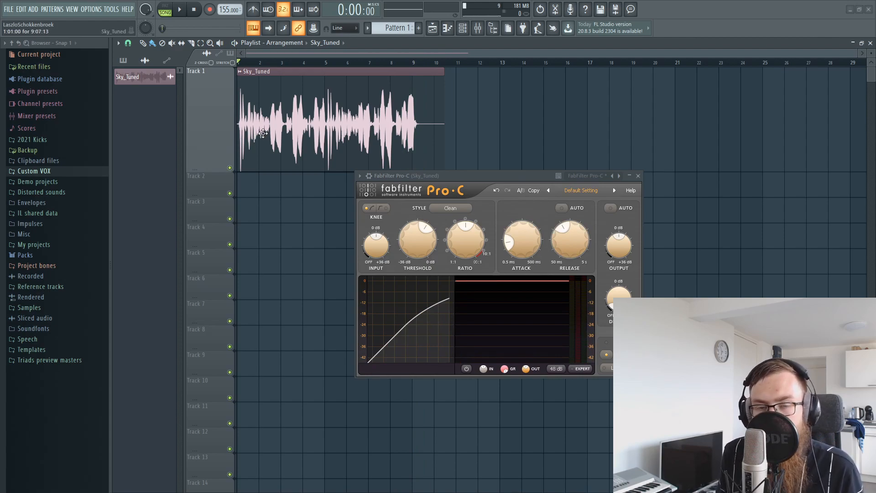
- Raise the compressor's output level gradually to about +3.1 dB while listening to the vocal
mouse_move(624, 248)
left_click_drag(626, 247, 625, 243)
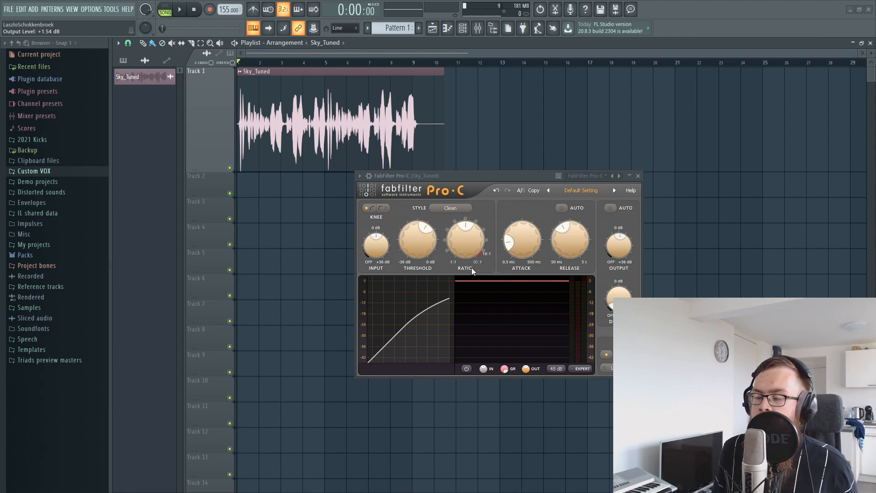
key("space")
left_click_drag(613, 250, 616, 243)
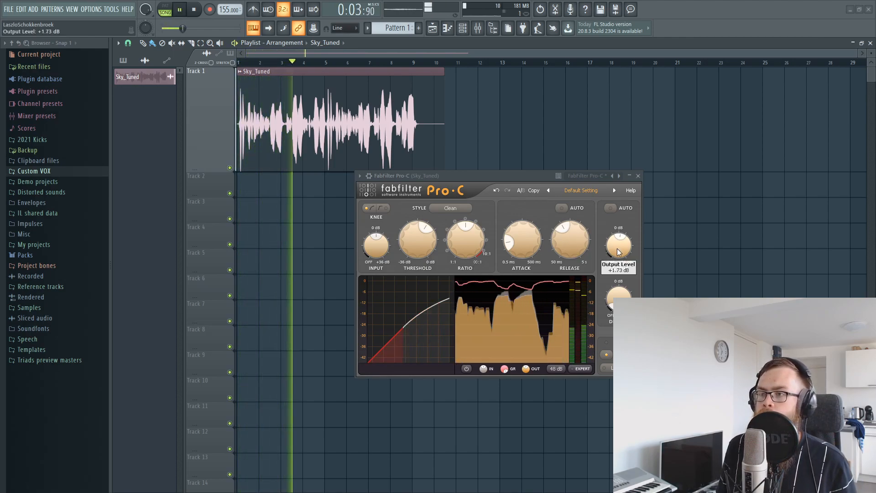
scroll(619, 249, "up", 3)
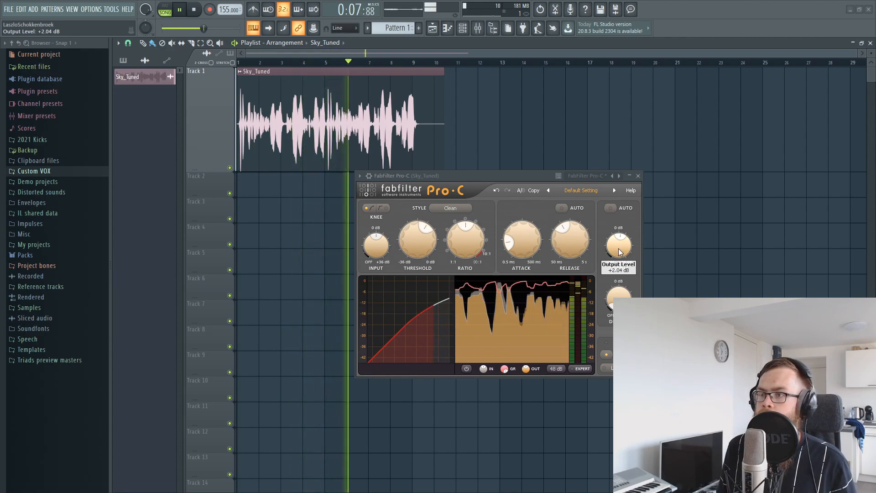
left_click_drag(612, 254, 613, 250)
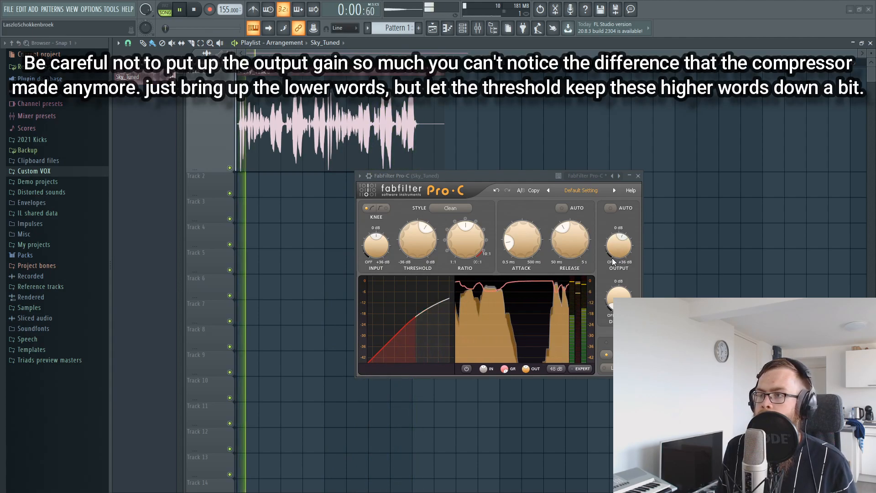
left_click_drag(614, 255, 615, 255)
key("space")
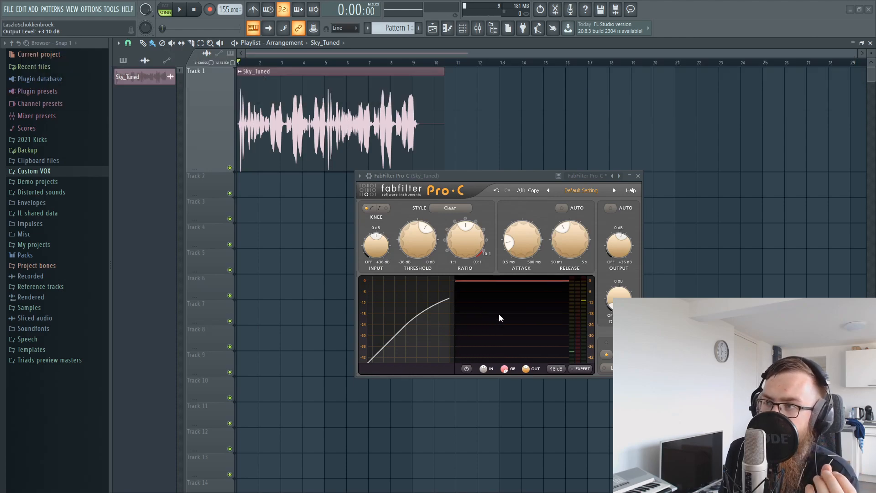
- Lower the Pro-C threshold to about -15.4 dB during playback and close the compressor window
mouse_move(611, 250)
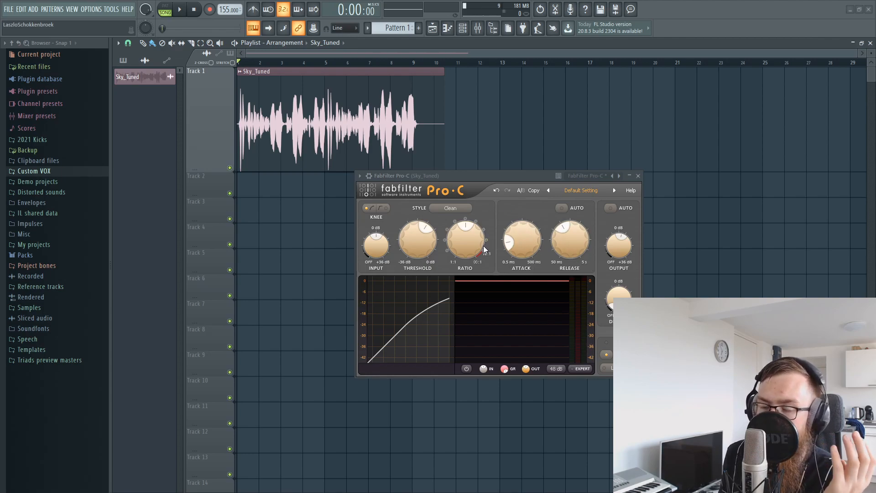
key("space")
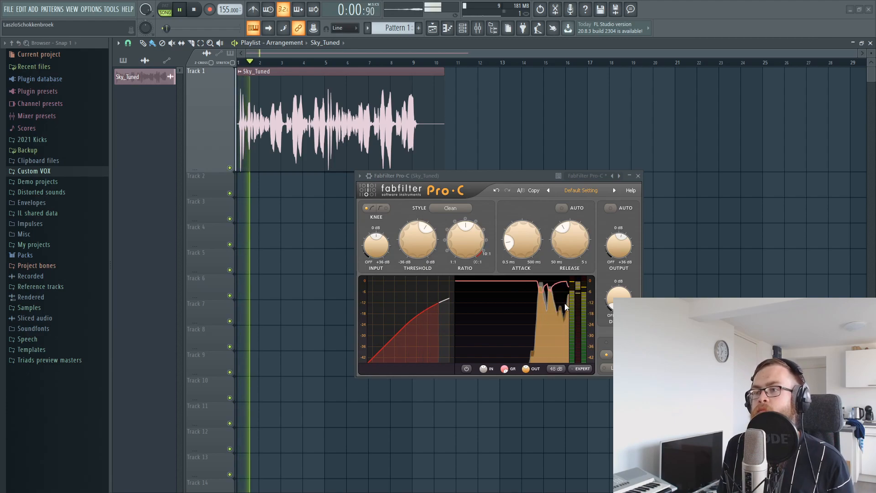
left_click_drag(417, 244, 415, 248)
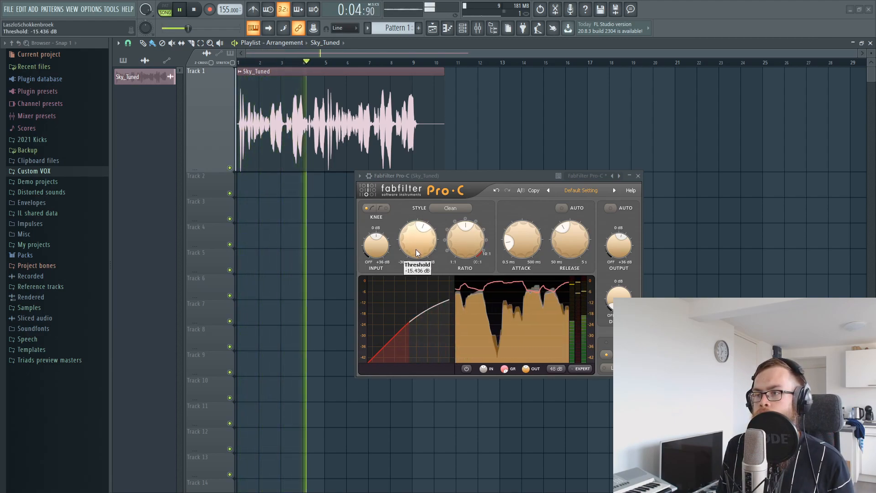
left_click(638, 176)
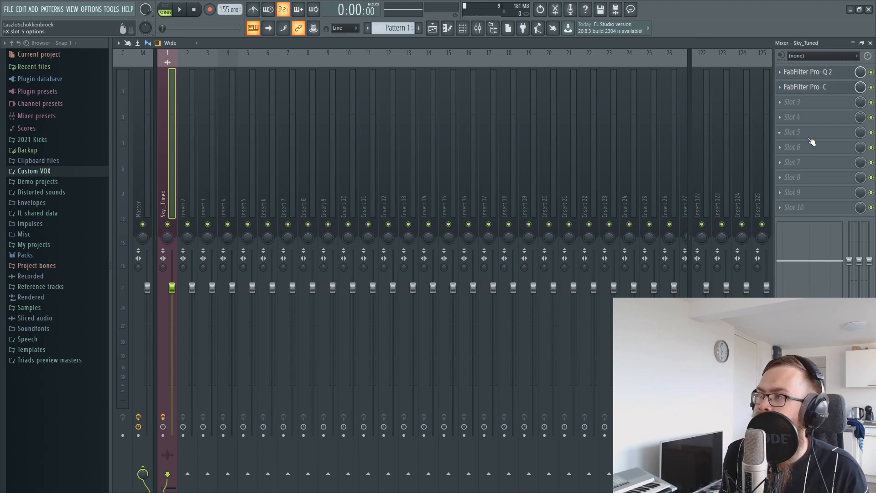
- Add Maximus to slot 3 of the Sky_Tuned insert and load its De-esser narrow-band preset
left_click(804, 102)
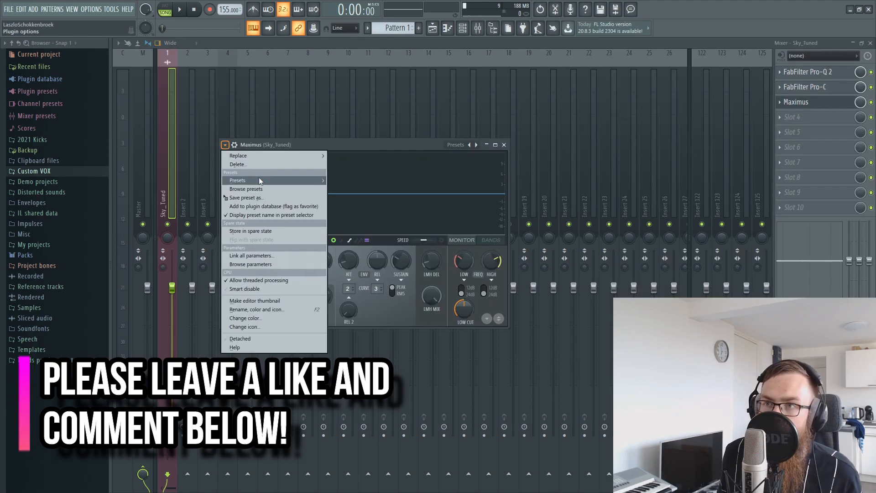
mouse_move(256, 180)
mouse_move(339, 180)
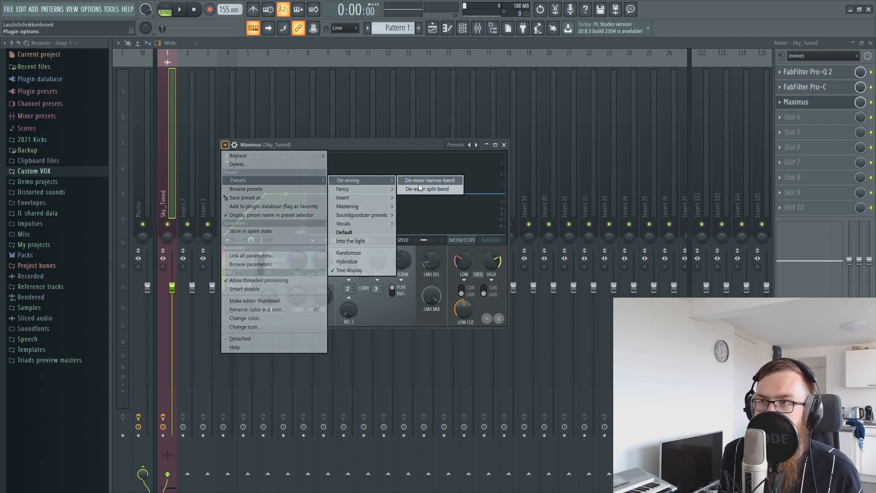
left_click(423, 181)
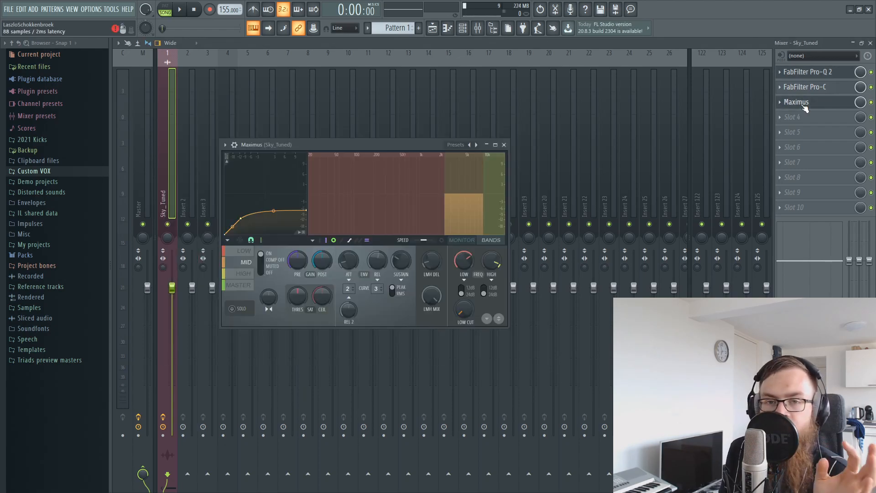
left_click(226, 145)
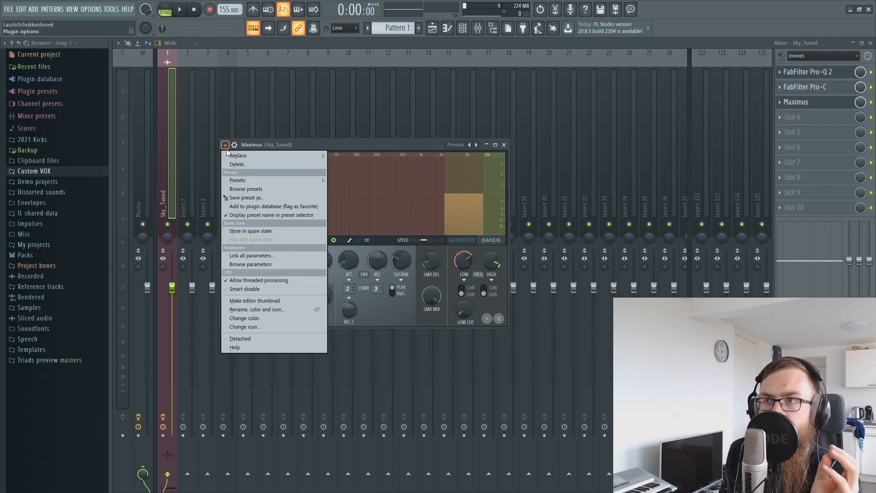
mouse_move(233, 180)
mouse_move(369, 181)
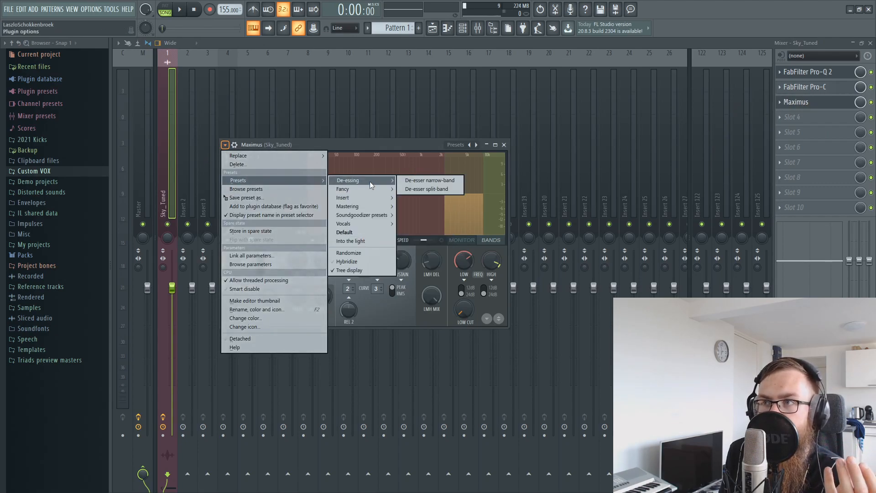
left_click(418, 181)
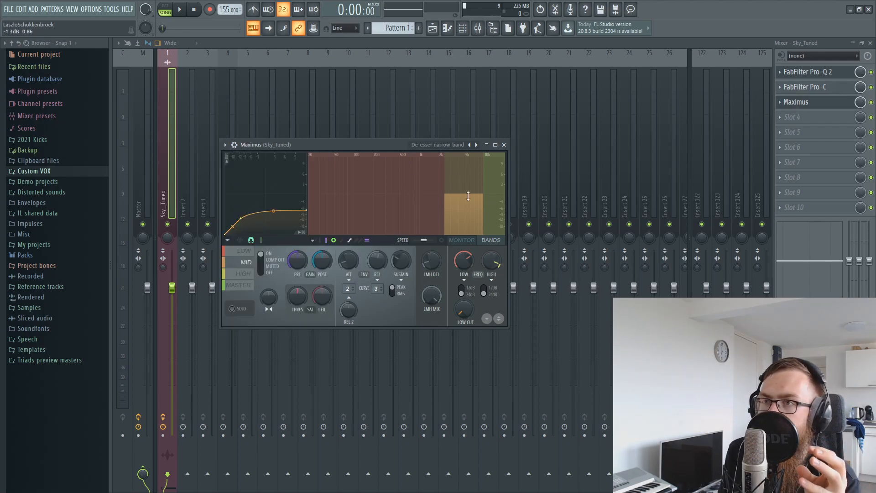
- Try the De-esser split-band preset, return to De-esser narrow-band and lower the mid band's upper crossover slightly
left_click(225, 144)
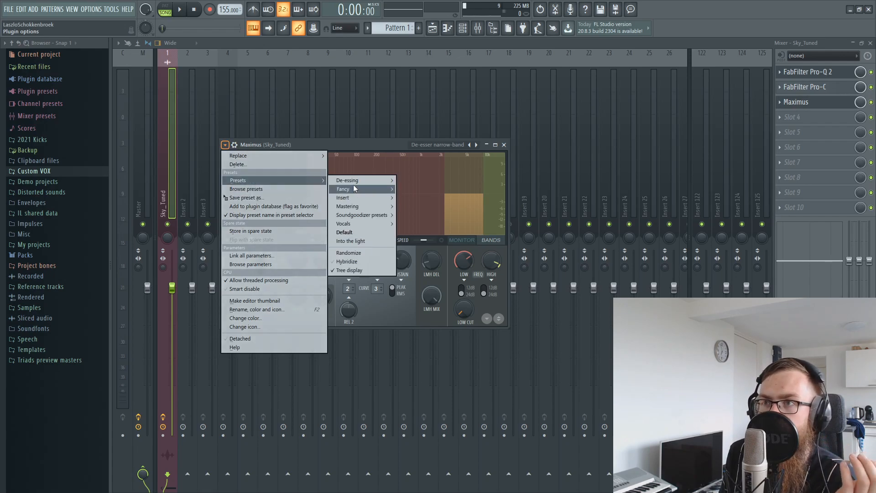
left_click(438, 189)
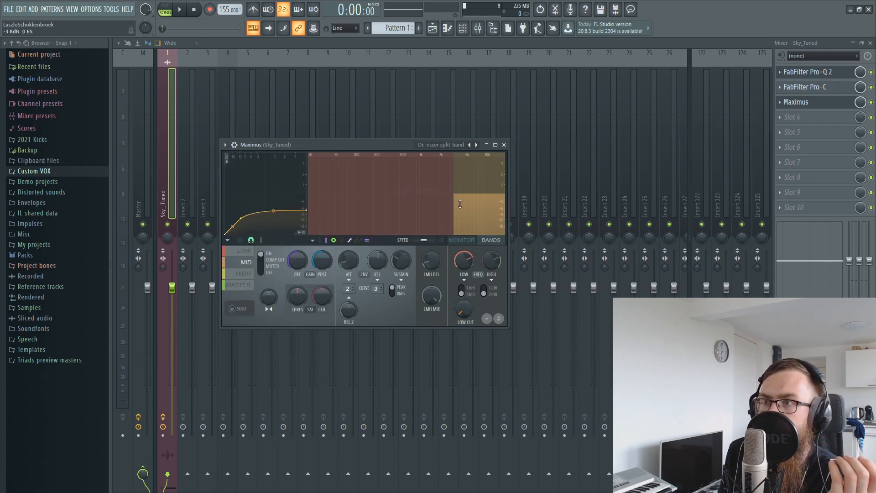
left_click(225, 145)
mouse_move(240, 182)
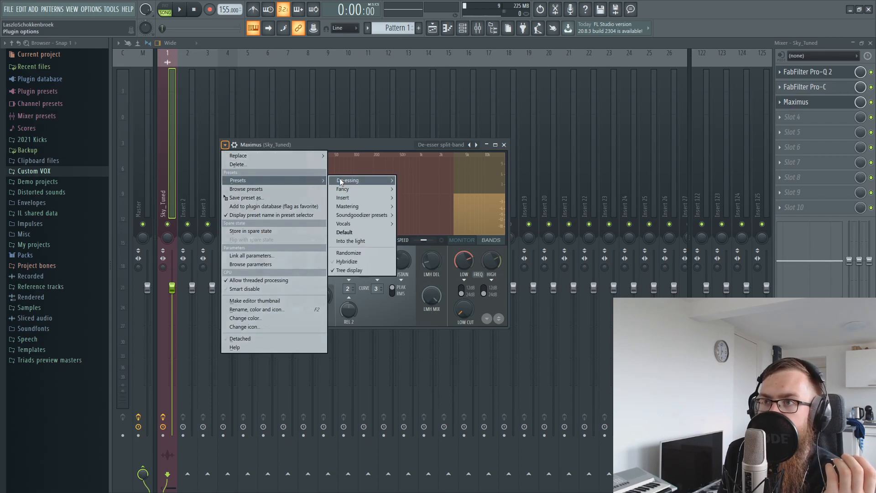
mouse_move(339, 178)
left_click(429, 181)
left_click_drag(477, 194, 466, 194)
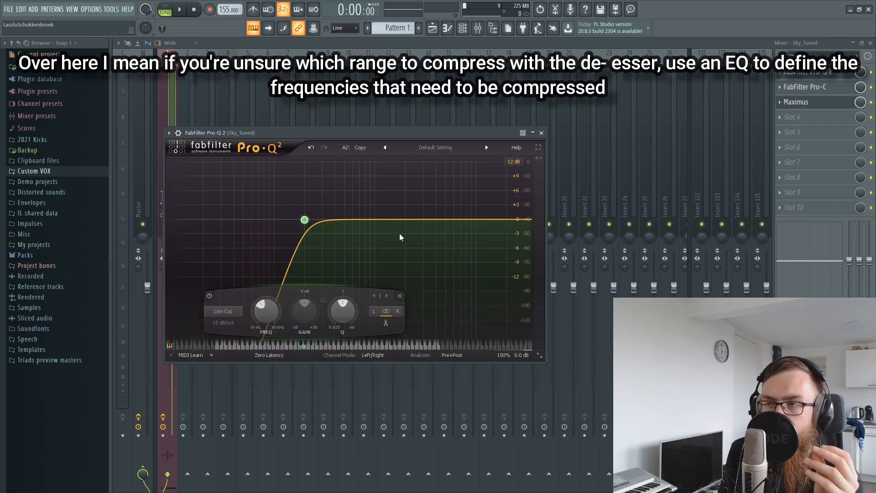
- Sweep a temporary bell boost through the highs in Pro-Q 2 during playback to locate the sibilance, and delete the band
left_click_drag(401, 219, 489, 212)
key("space")
key("space")
key("space")
key("space")
right_click(488, 209)
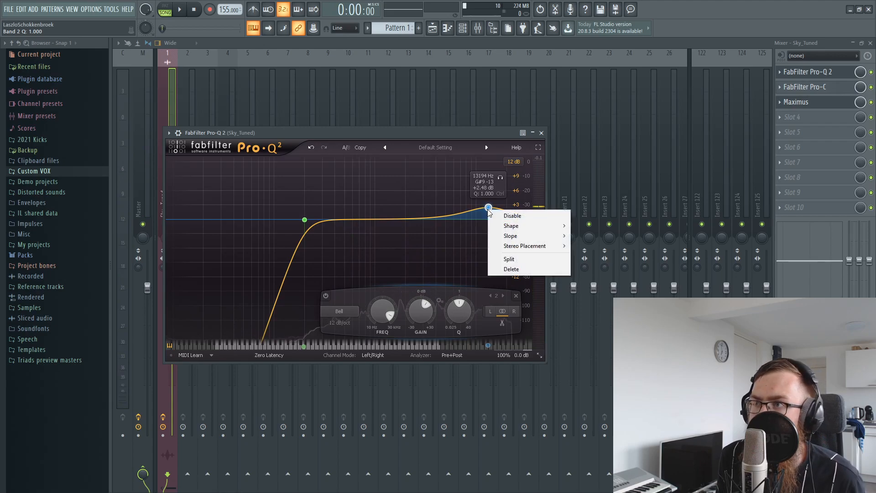
left_click(501, 269)
- Shift both Maximus crossovers upward so the mid band covers only a narrow range around 10 kHz
left_click(826, 108)
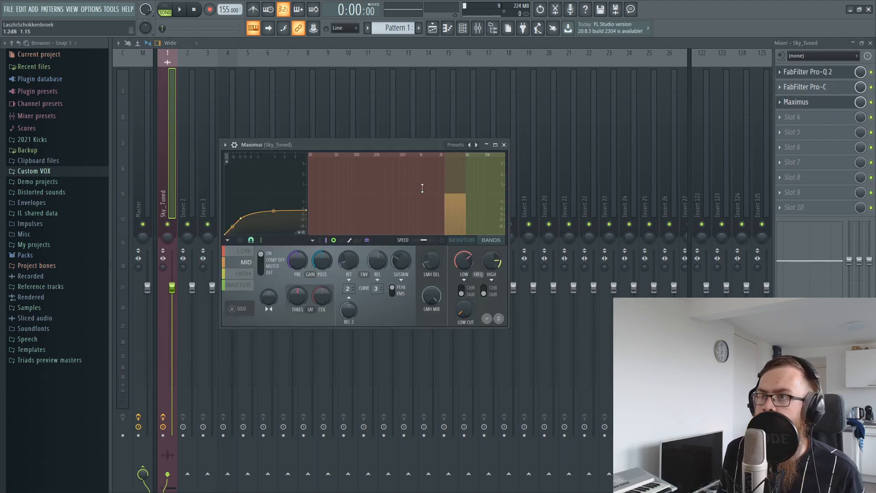
left_click(466, 187)
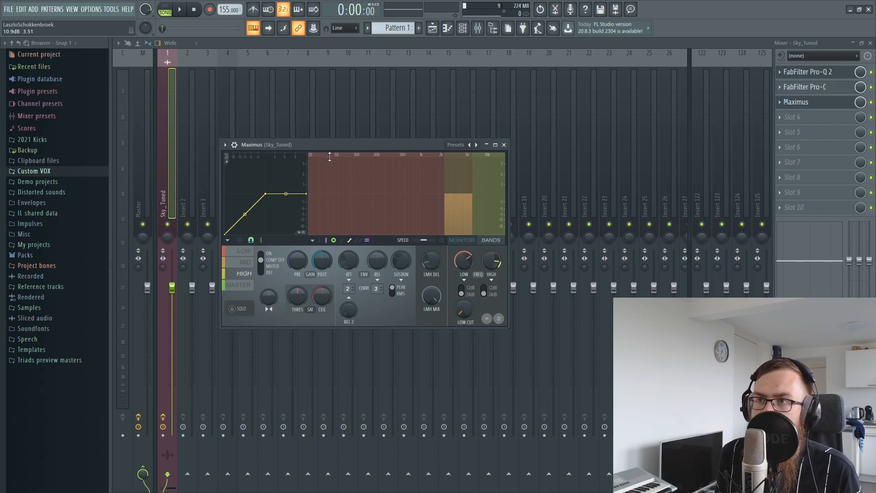
left_click_drag(473, 171, 476, 171)
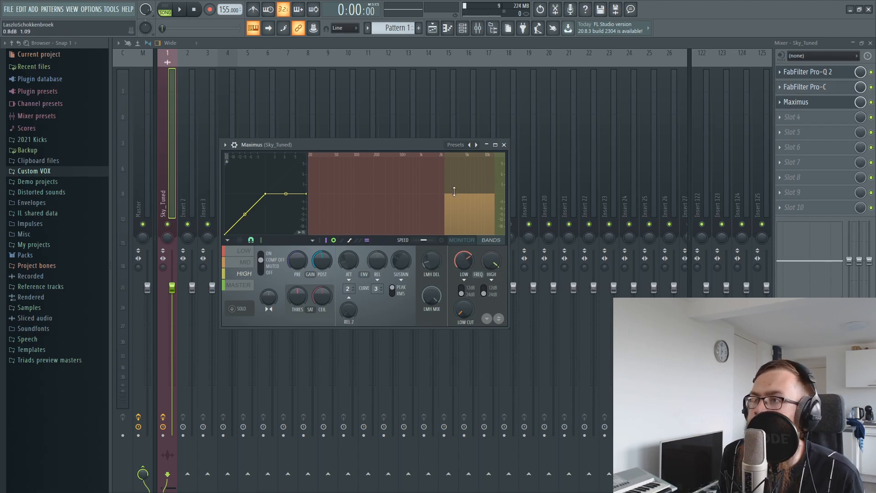
left_click_drag(443, 191, 472, 191)
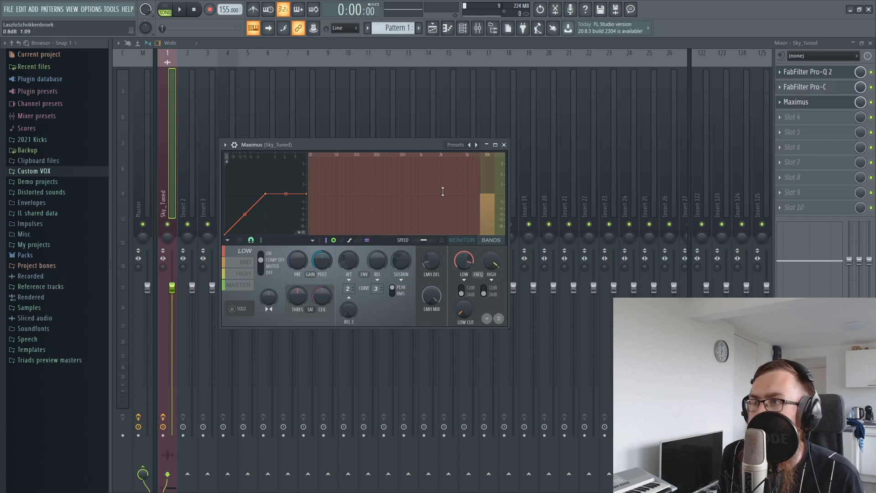
- Select the mid band in Maximus and pull its compression curve down strongly while playing the vocal
left_click(247, 262)
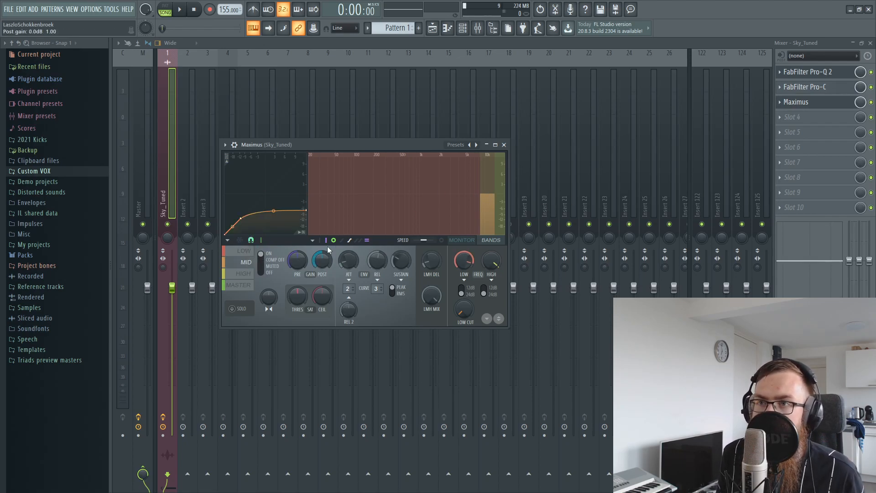
left_click_drag(256, 238, 285, 249)
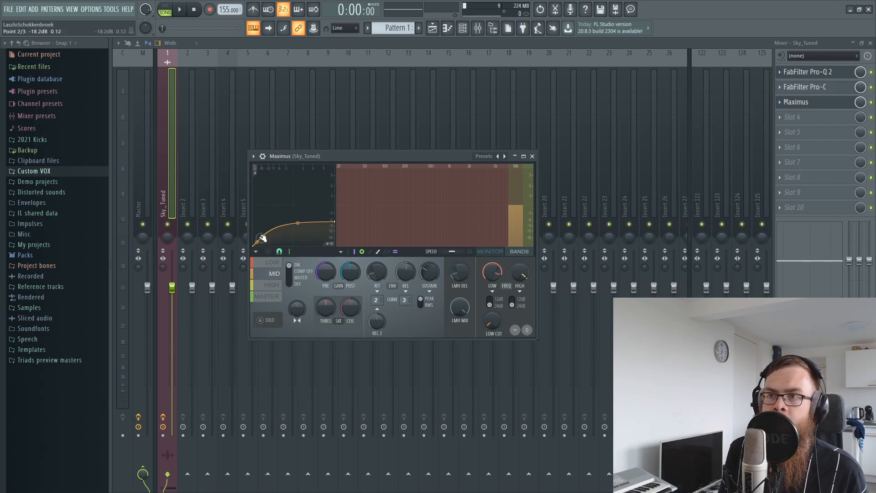
mouse_move(336, 221)
left_mouse_down()
mouse_move(336, 240)
mouse_move(335, 218)
left_mouse_up()
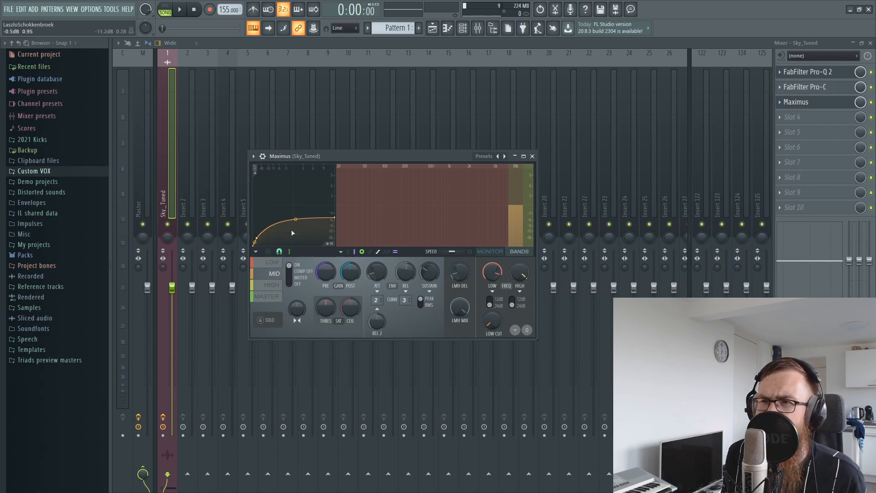
key("space")
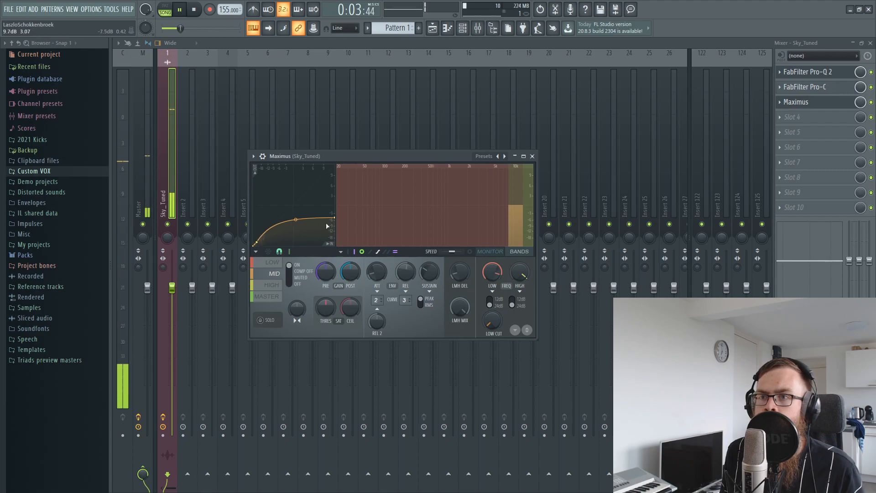
left_click_drag(334, 218, 295, 235)
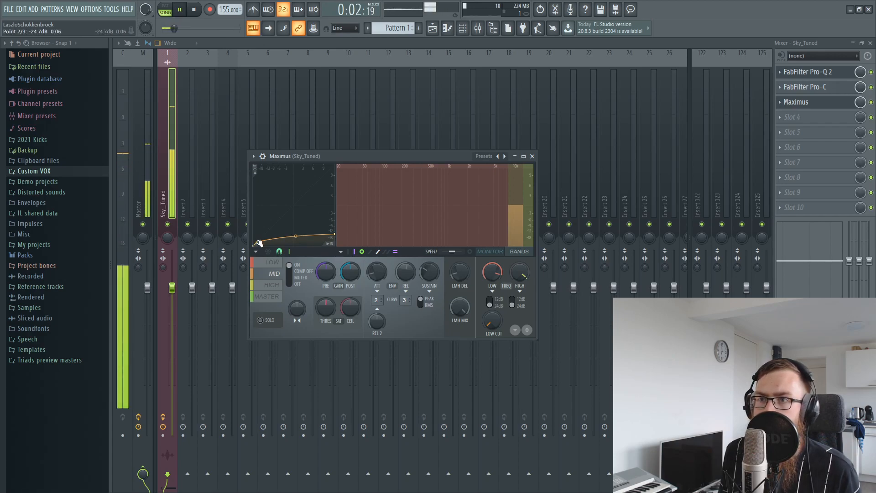
- Fine-tune the low points of the mid band's compression curve and raise its end point slightly during playback
left_click_drag(261, 242, 261, 239)
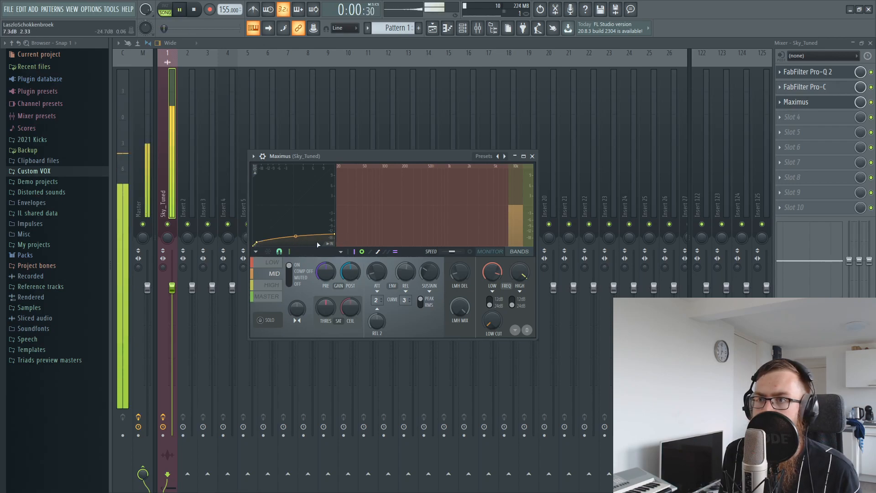
left_click_drag(256, 242, 253, 245)
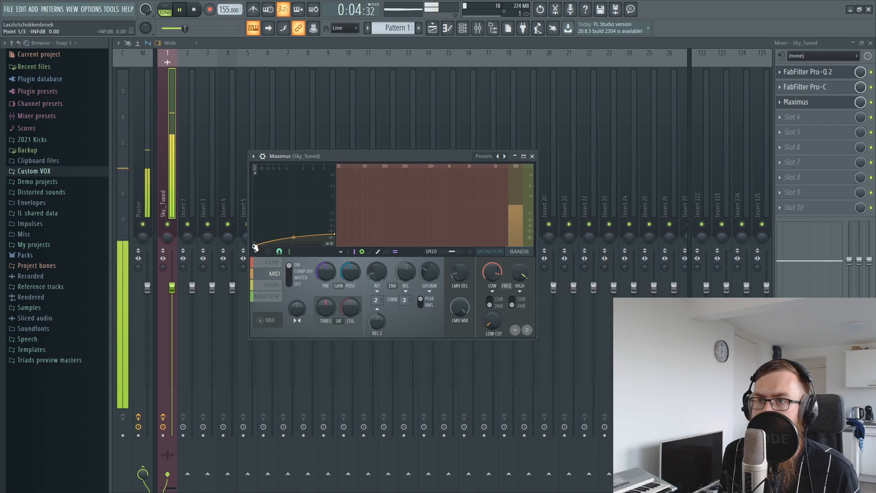
left_click_drag(256, 245, 264, 242)
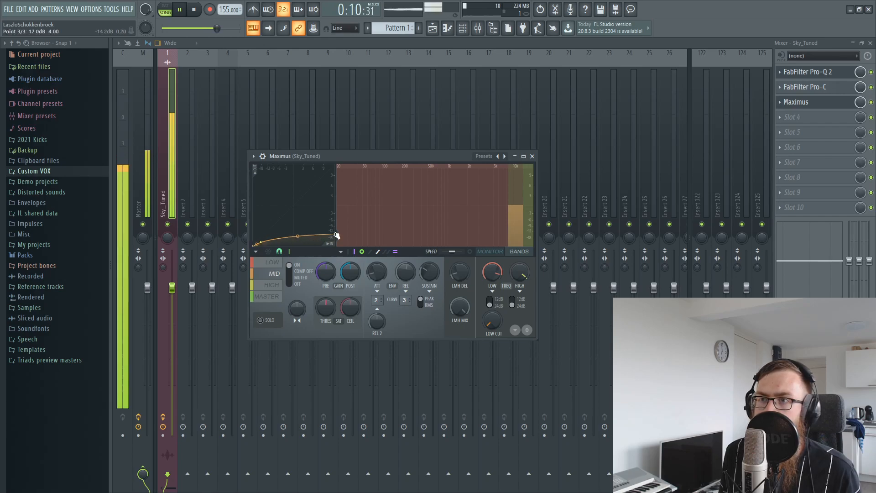
left_click_drag(335, 234, 335, 232)
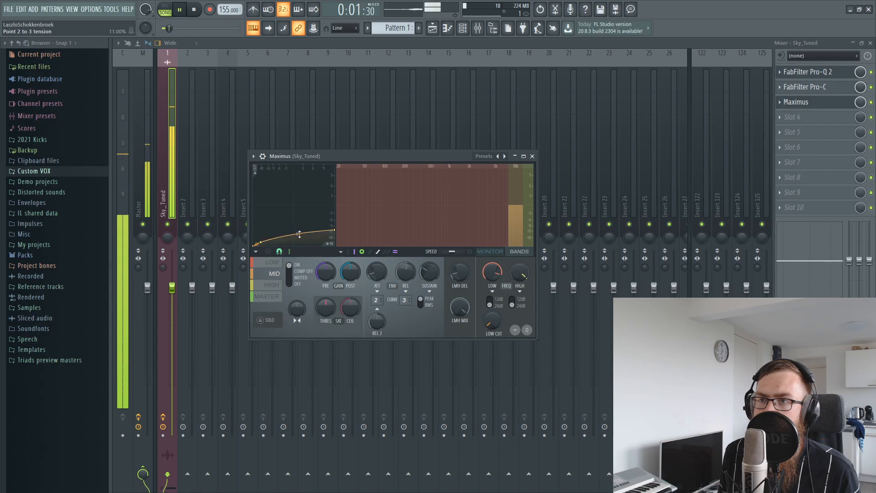
- Add a second FabFilter Pro-C compressor to slot 4 of the Sky_Tuned insert
left_click(796, 117)
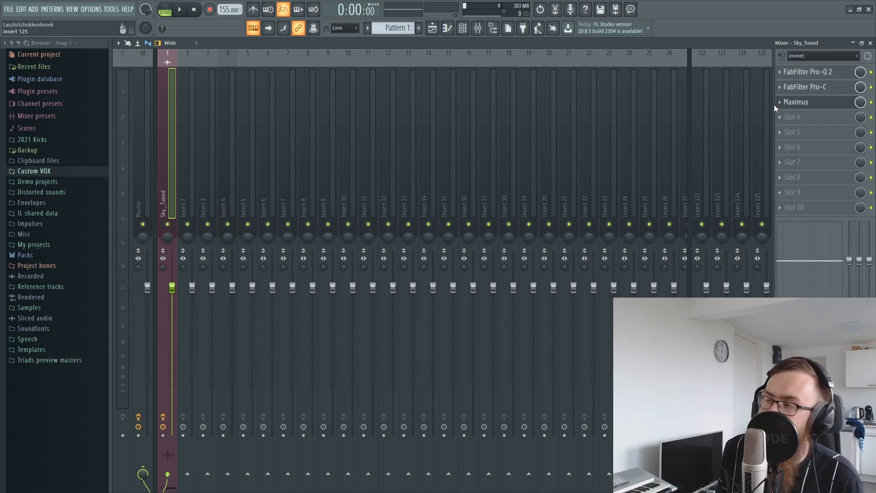
left_click(797, 119)
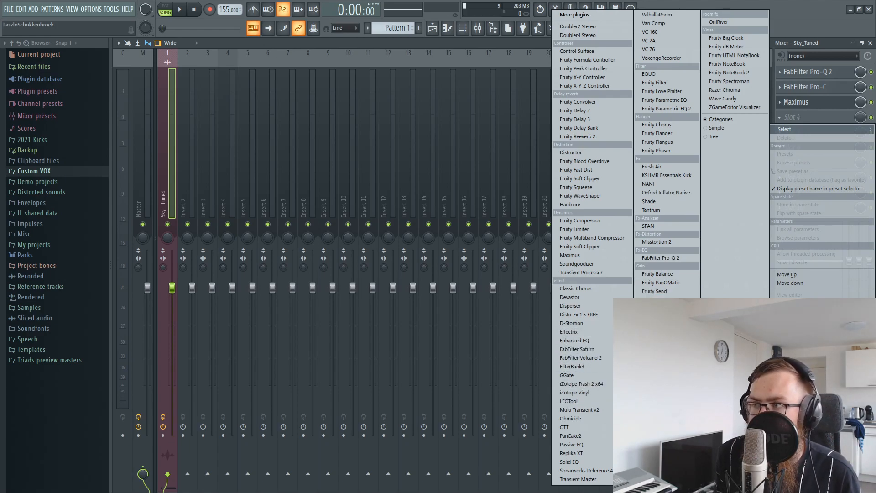
left_click(657, 340)
left_click_drag(436, 238, 403, 161)
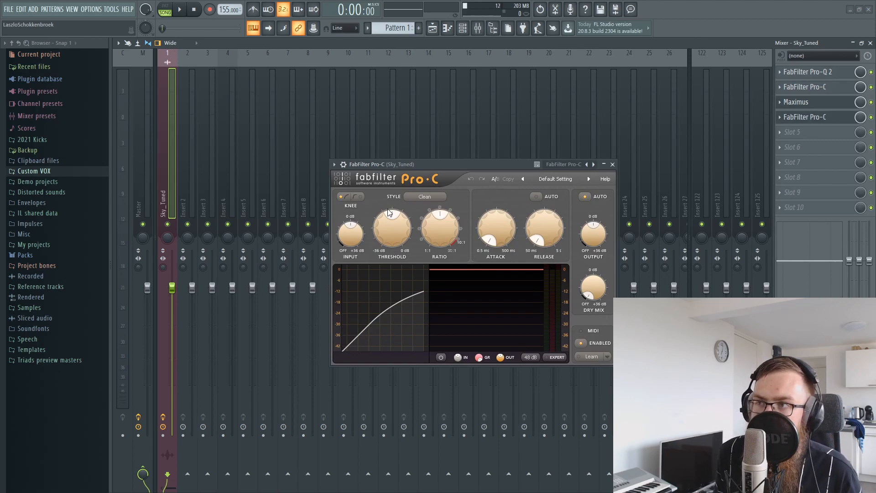
- Turn off auto gain on the second Pro-C and switch it to the hardest knee
mouse_move(359, 238)
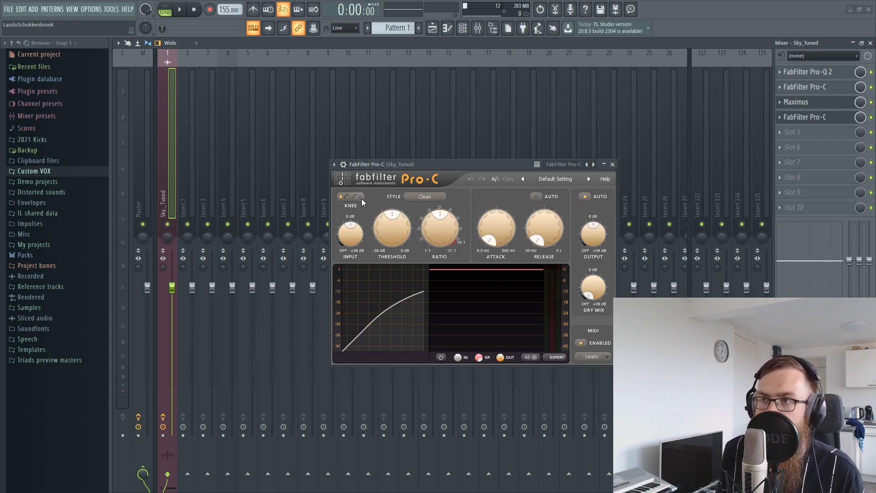
left_click(585, 197)
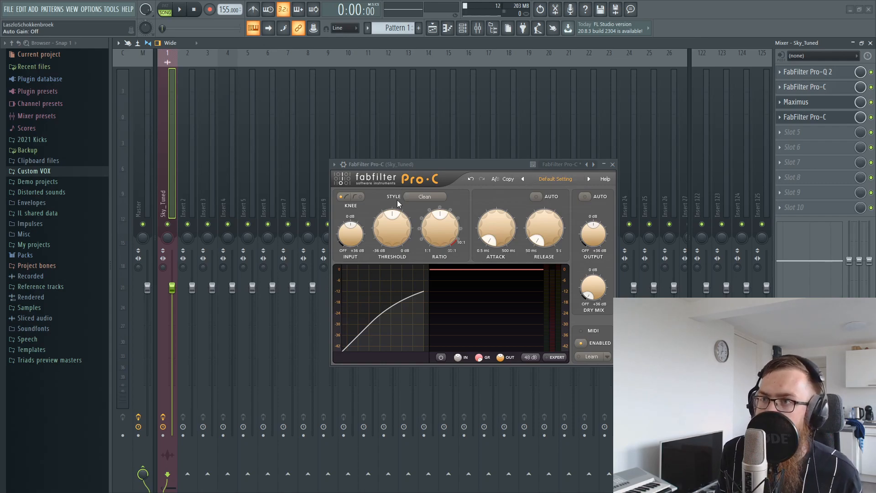
left_click(360, 196)
left_click_drag(387, 167, 418, 166)
- Set the second Pro-C's threshold to about -17 dB and lower its ratio slightly while playing the vocal
key("space")
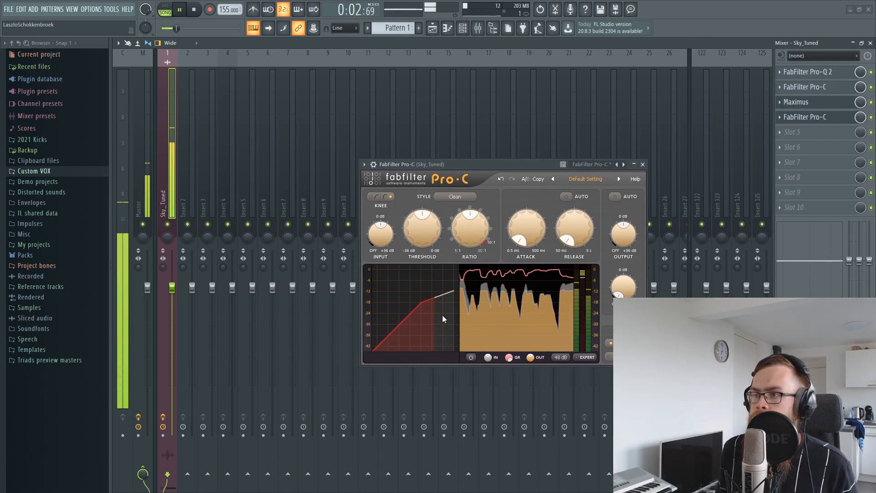
left_click_drag(419, 228, 419, 217)
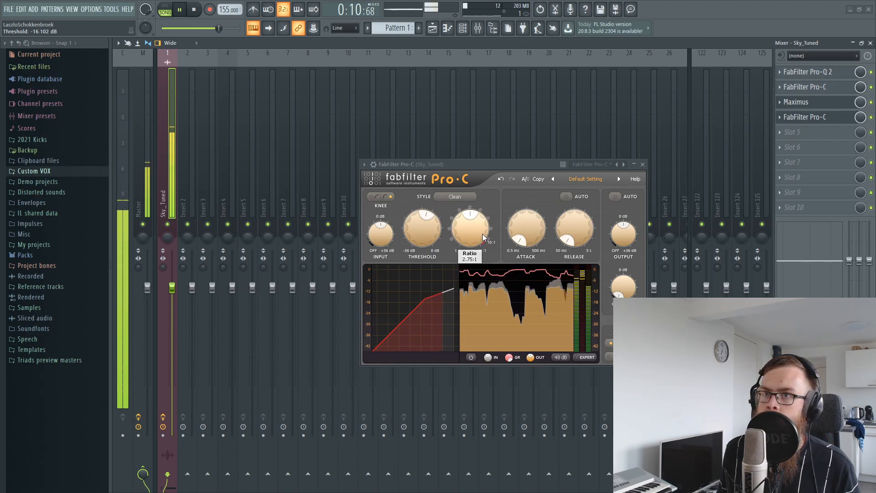
left_click_drag(465, 233, 465, 247)
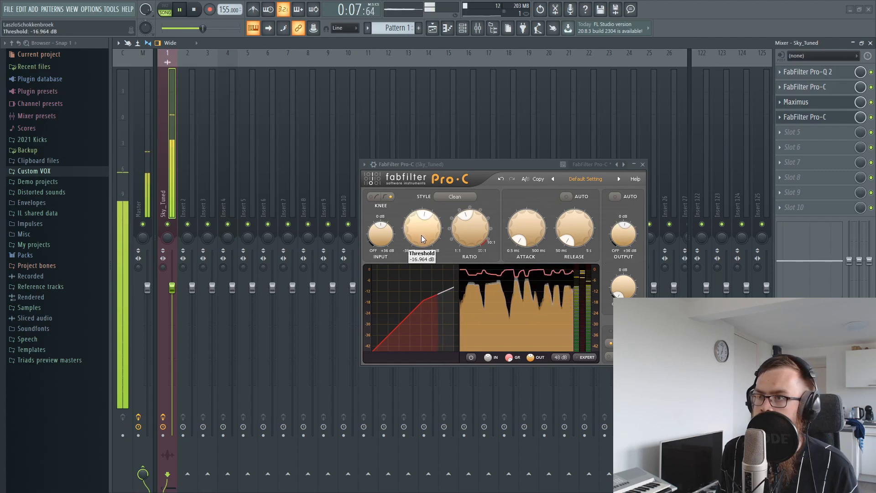
mouse_move(475, 231)
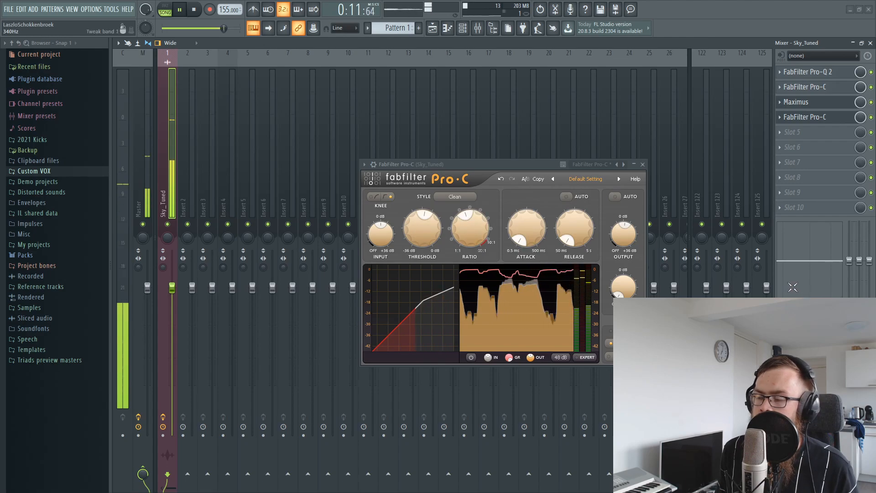
key("space")
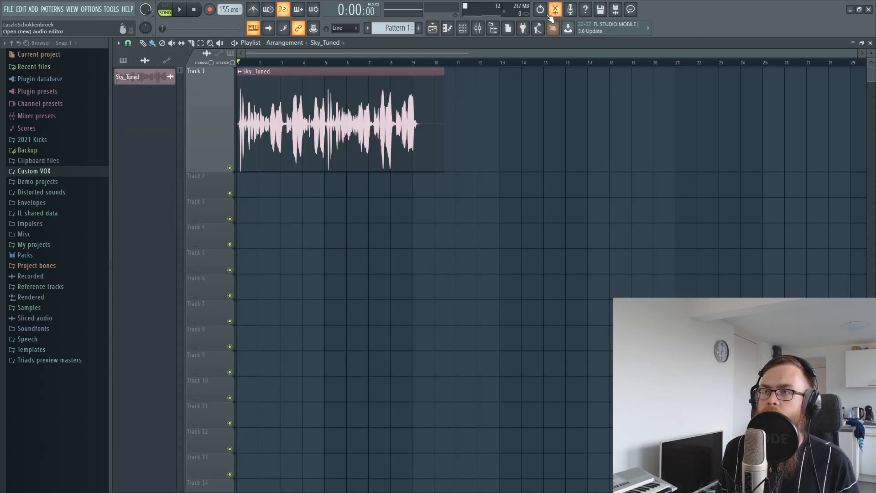
- Open the Edison audio editor on the Master track
key("ctrl+e")
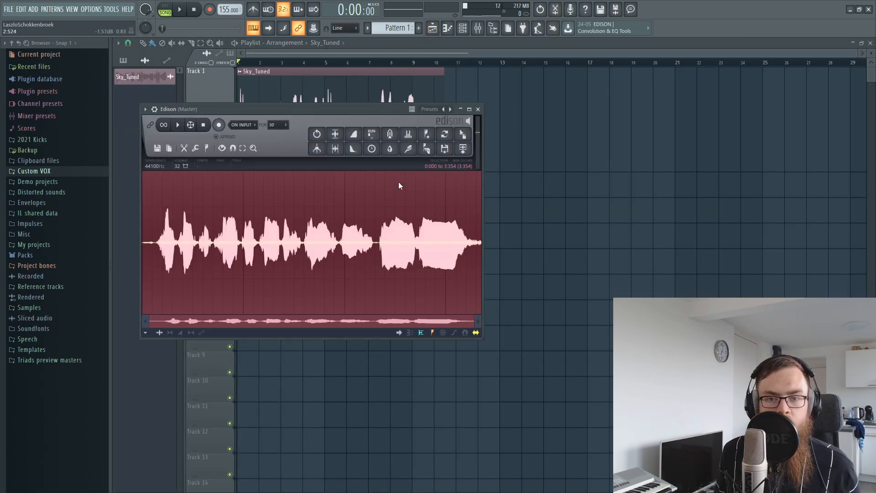
- Try the Edison audio as a clip on playlist Track 1, normalized with DC offset removed, and delete that clip
left_click_drag(462, 134, 490, 78)
double_click(489, 78)
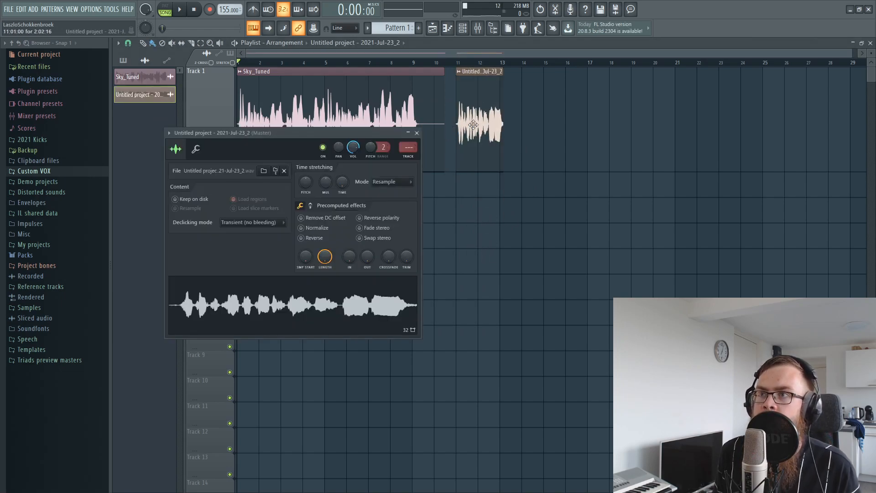
left_click(314, 238)
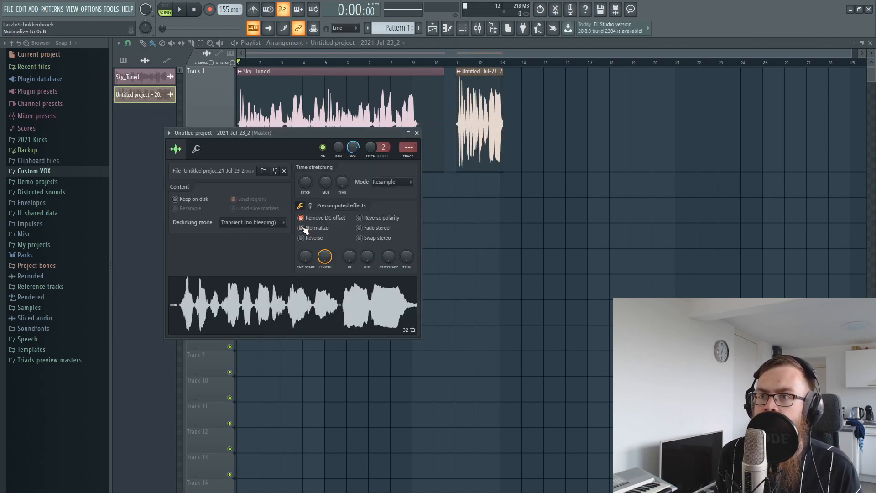
key("Escape")
left_click_drag(469, 90, 529, 113)
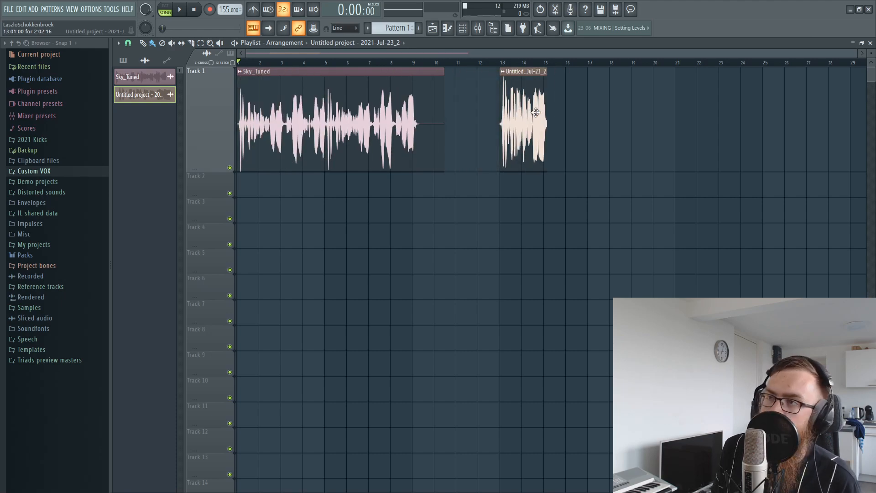
right_click(521, 120)
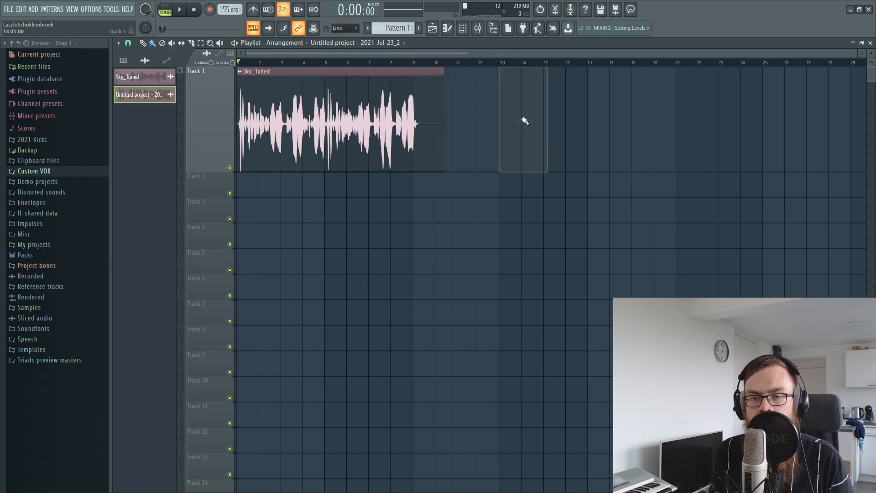
- Add a ValhallaRoom reverb to slot 5 of the Sky_Tuned insert
left_click(477, 28)
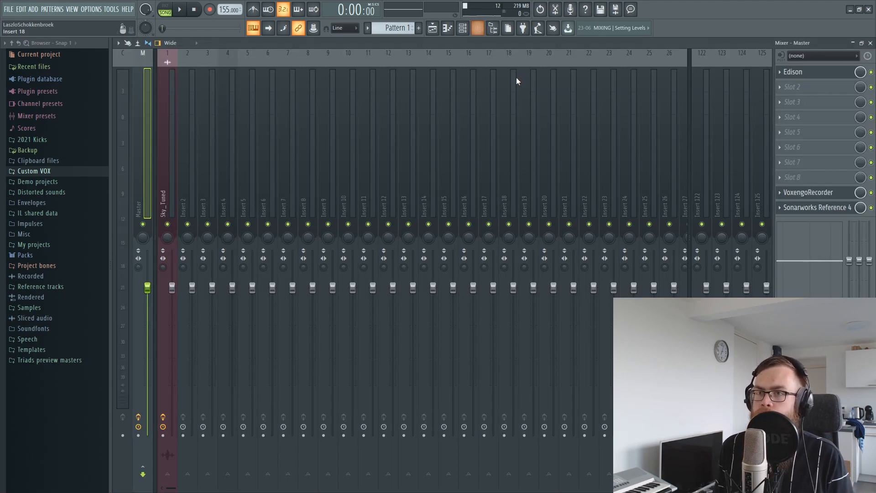
left_click(170, 168)
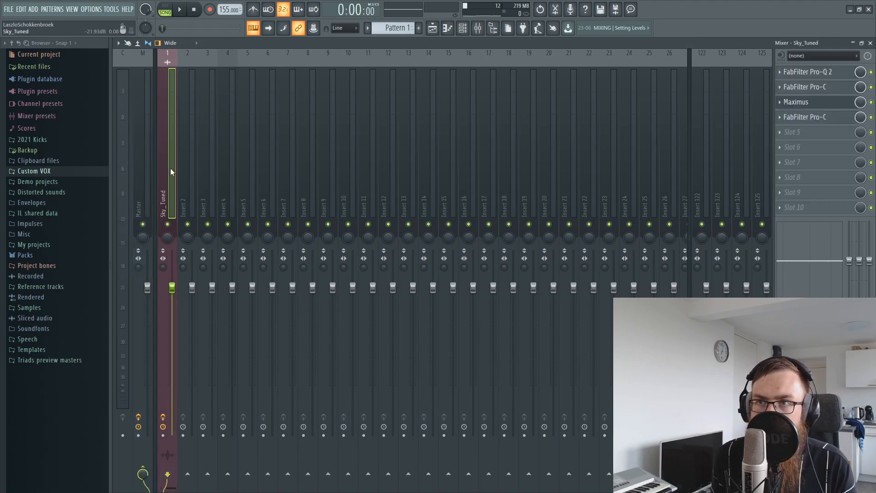
left_click(799, 132)
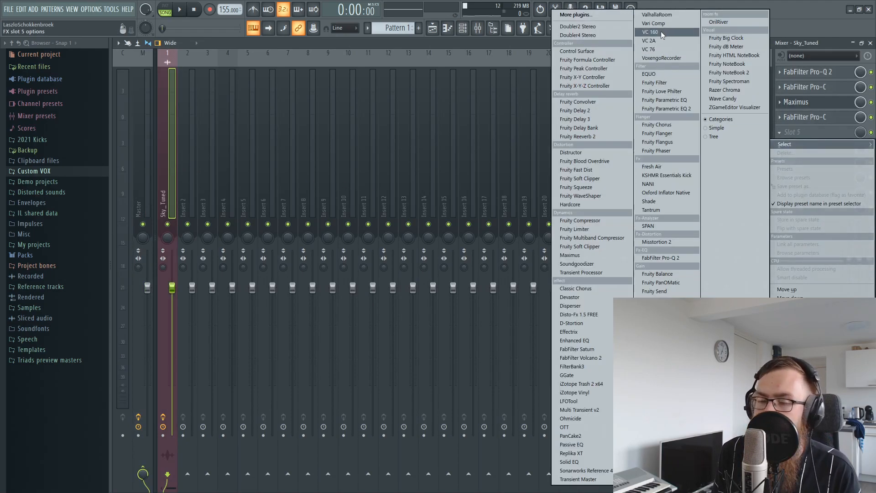
left_click(659, 15)
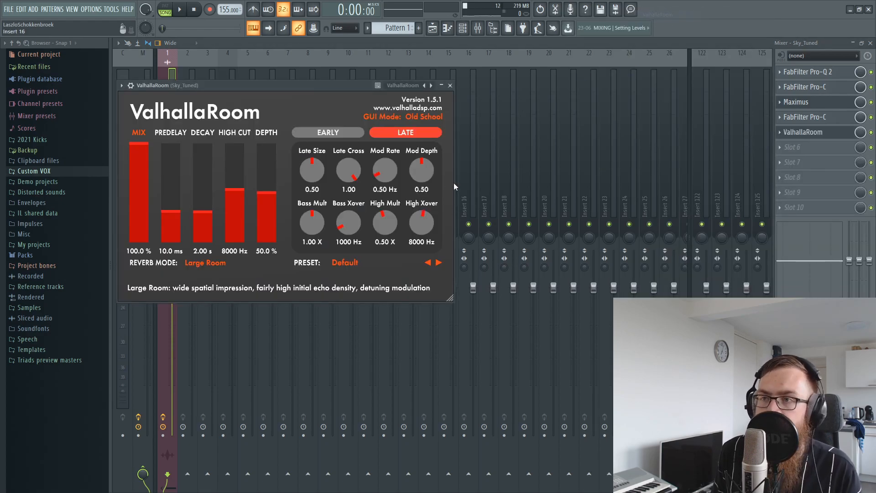
left_click_drag(275, 93, 348, 161)
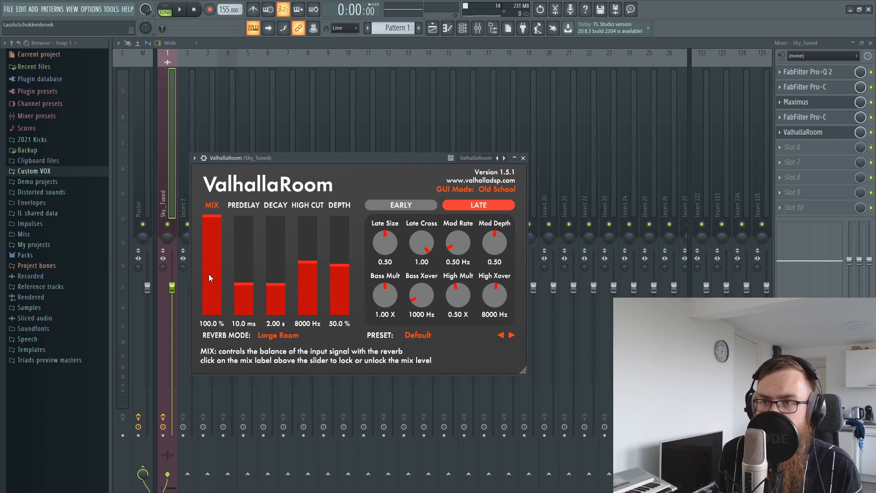
- Set ValhallaRoom's depth to 100% and its mix to about 22%
left_click_drag(209, 274, 211, 296)
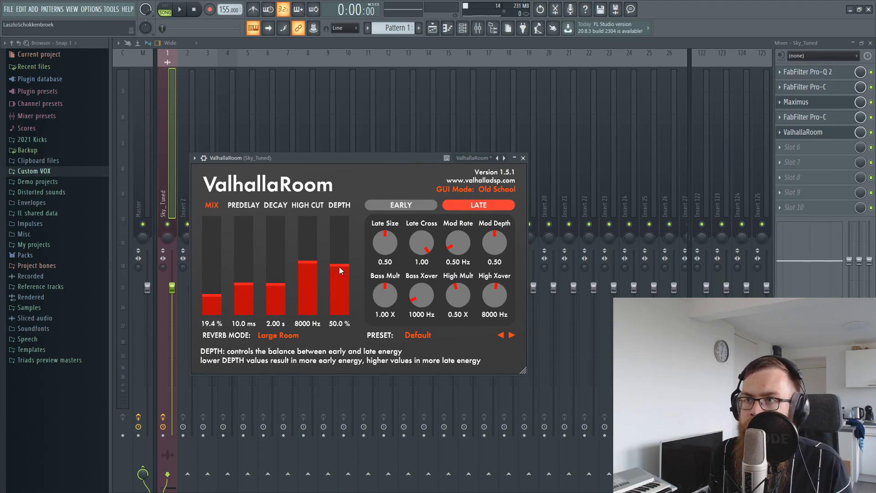
left_click_drag(338, 268, 339, 217)
left_click_drag(208, 295, 203, 308)
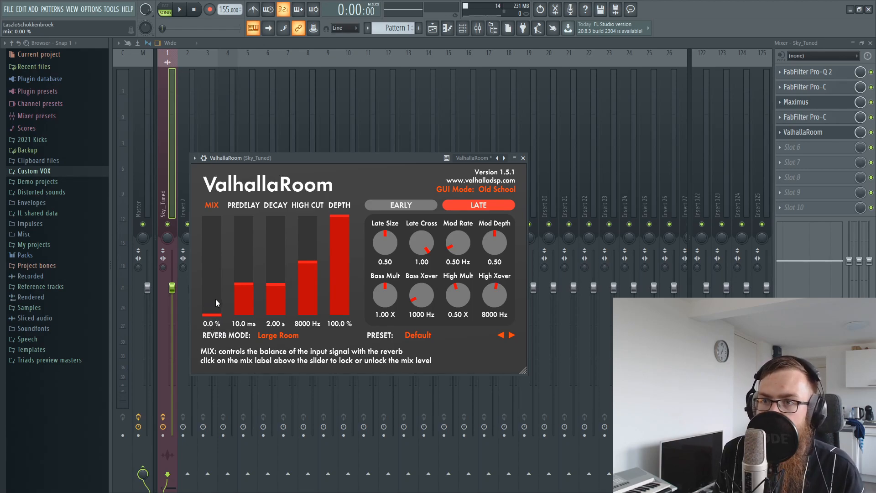
left_click_drag(212, 303, 214, 208)
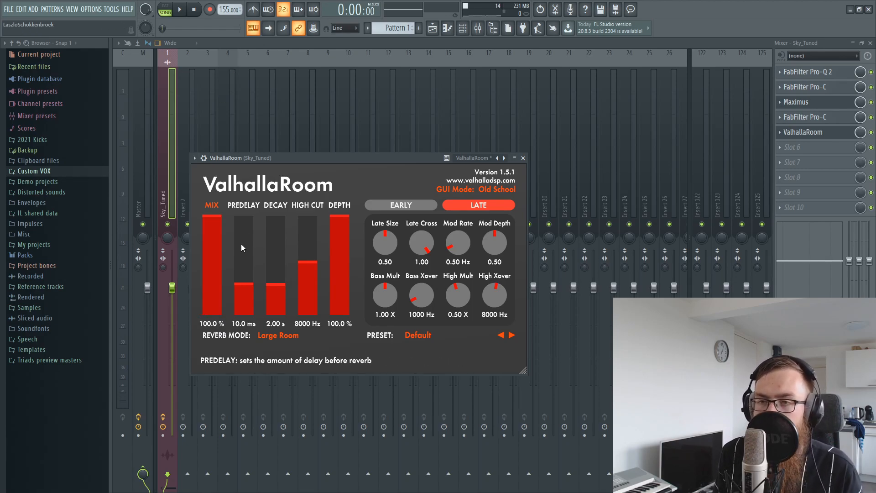
left_click(212, 303)
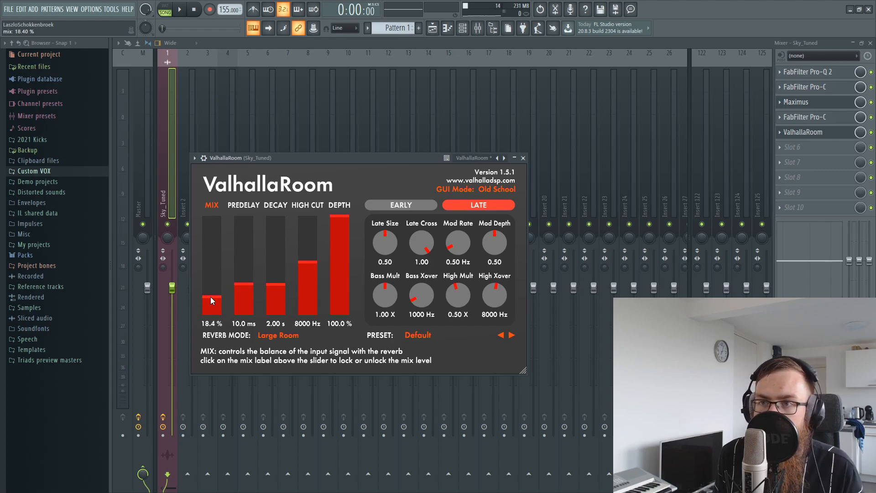
left_click_drag(212, 288, 212, 293)
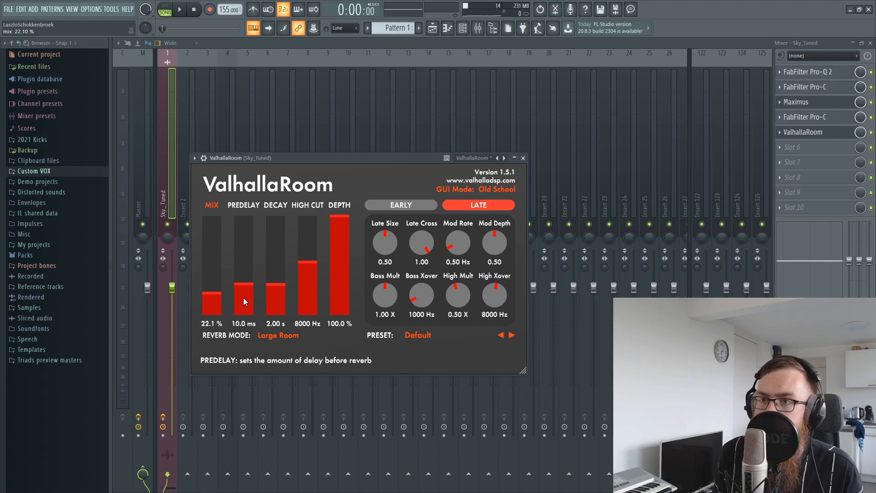
- Play the vocal and set the reverb's predelay to about 64 ms, decay to about 1.2 s and mix to 19.4%
left_click_drag(249, 282, 283, 302)
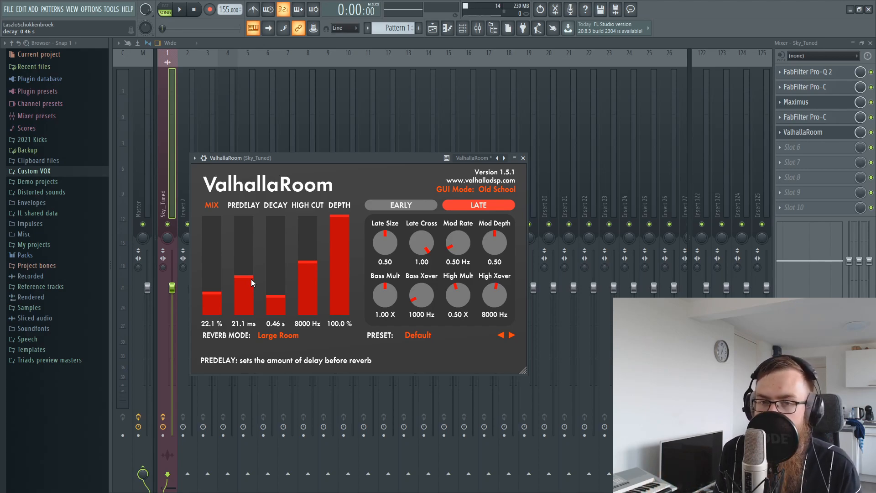
key("space")
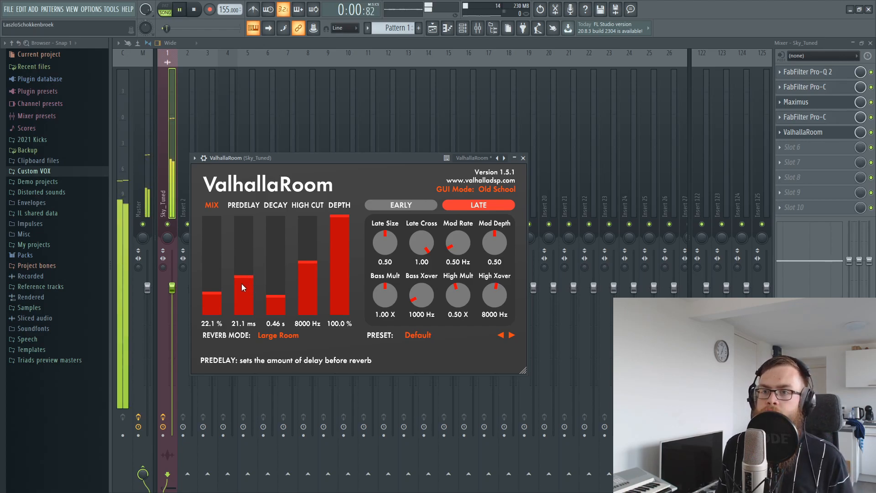
left_click(220, 293)
left_click_drag(220, 294, 250, 261)
left_click_drag(276, 294, 278, 289)
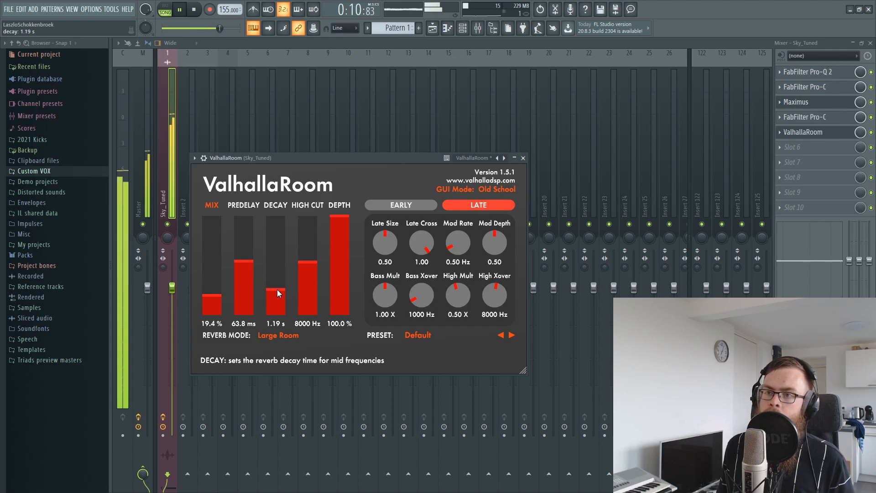
- Refine the reverb during playback to a 24% mix, about 46 ms predelay and 0.95 s decay
left_click_drag(210, 300, 210, 297)
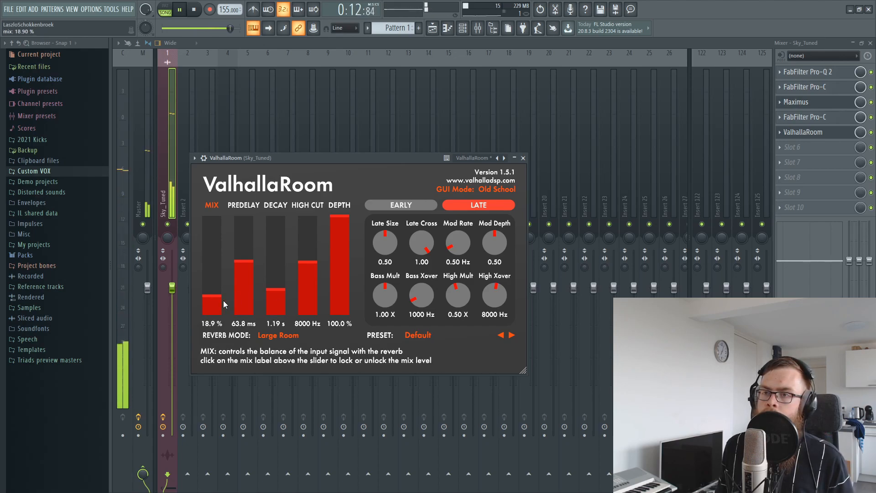
left_click_drag(273, 297, 276, 300)
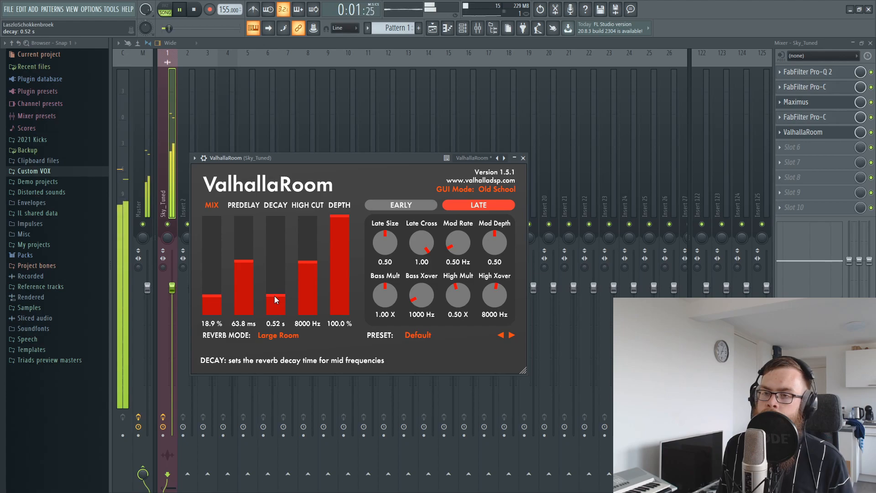
left_click_drag(247, 261, 247, 266)
left_click_drag(273, 292, 270, 291)
left_click_drag(206, 291, 212, 291)
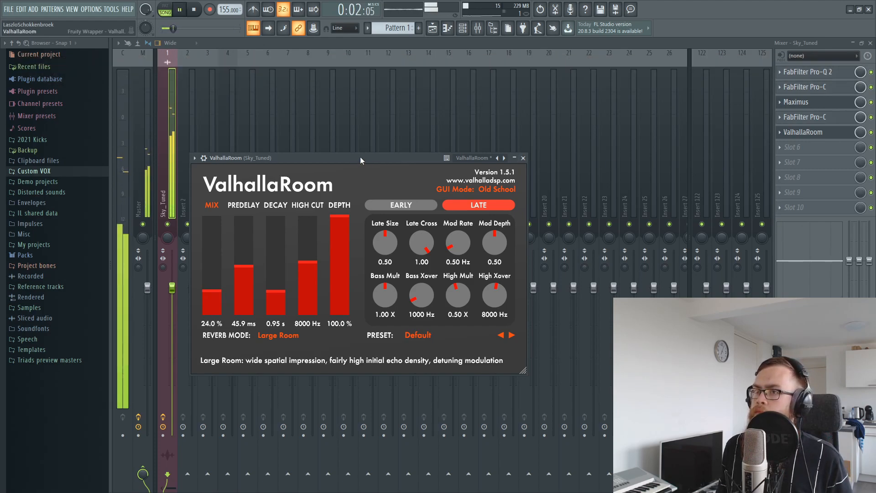
- Fine-tune ValhallaRoom to 1.07 s decay, 65.6 ms predelay and about 22% mix, and stop playback
left_click_drag(360, 156, 620, 188)
left_click_drag(534, 323, 537, 321)
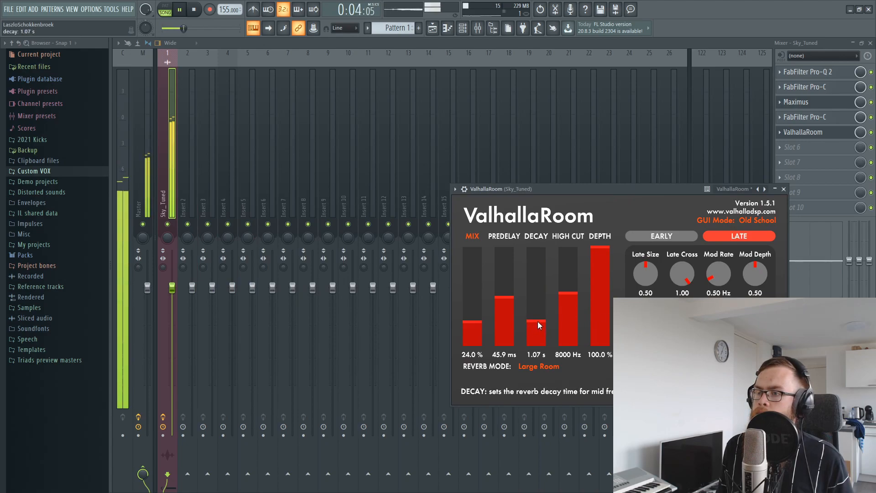
left_click_drag(505, 295, 506, 292)
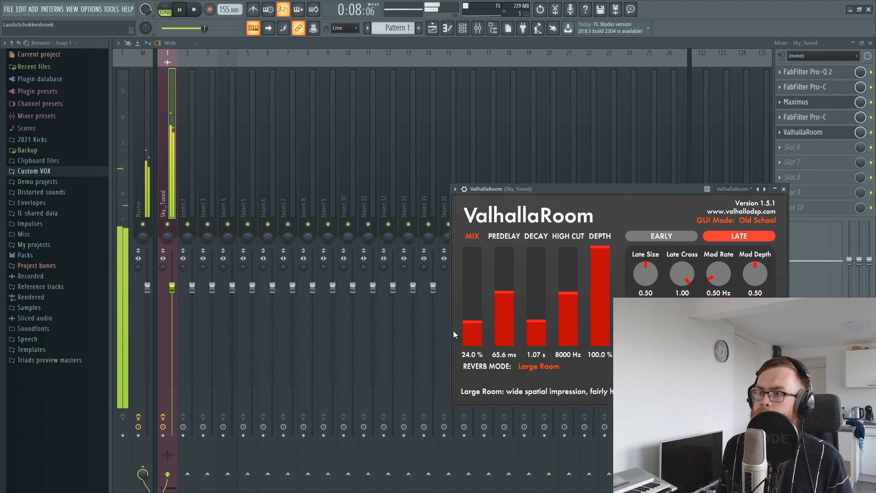
left_click_drag(468, 325, 468, 326)
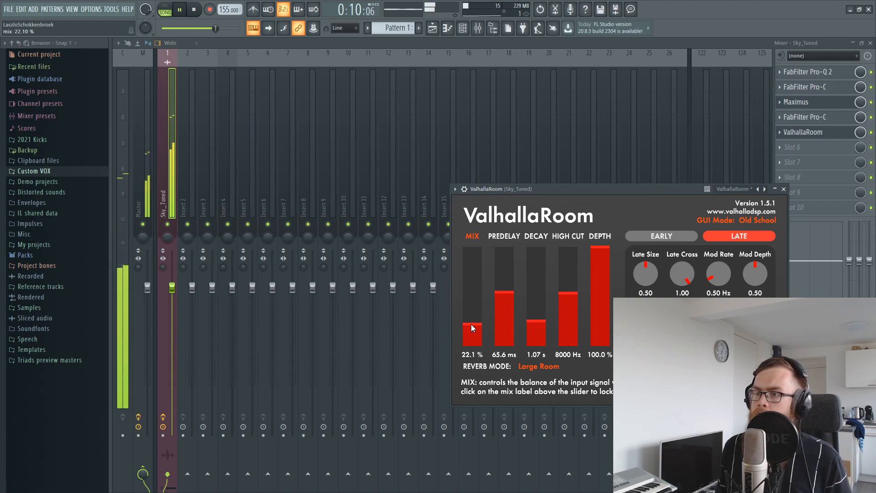
left_click(242, 246)
key("space")
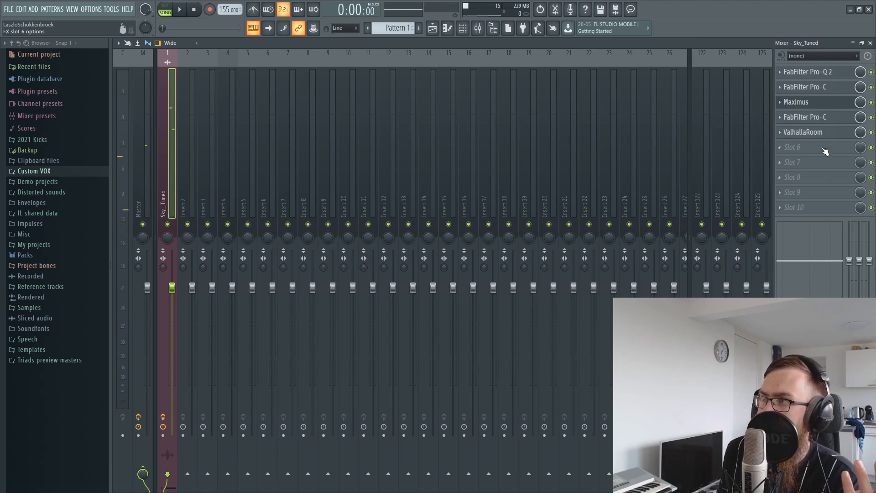
- Review the ValhallaRoom settings on the Sky_Tuned insert and close the plugin
left_click(819, 133)
left_click_drag(518, 189, 400, 169)
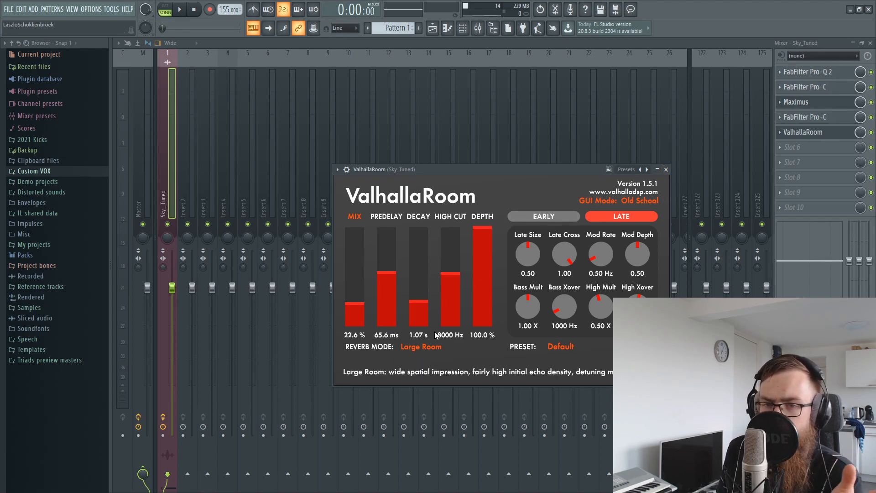
left_click(665, 170)
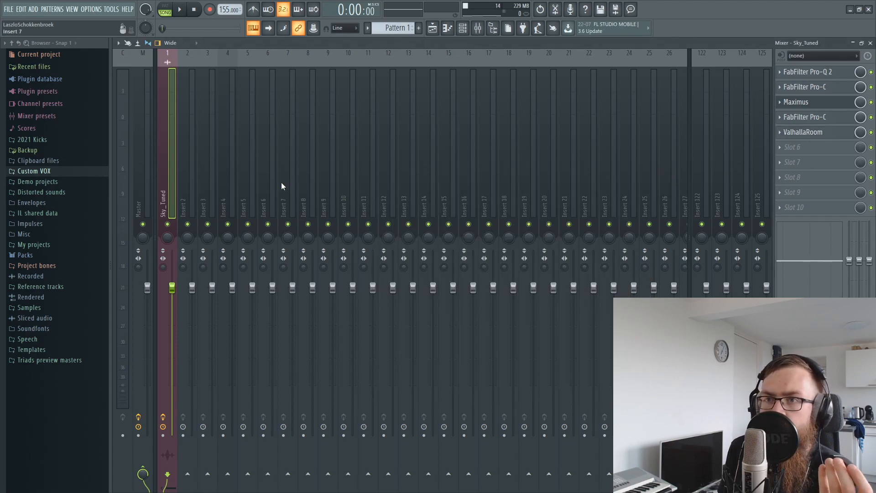
- Load the saved Basic Delay mixer track state onto Insert 2
left_click(188, 183)
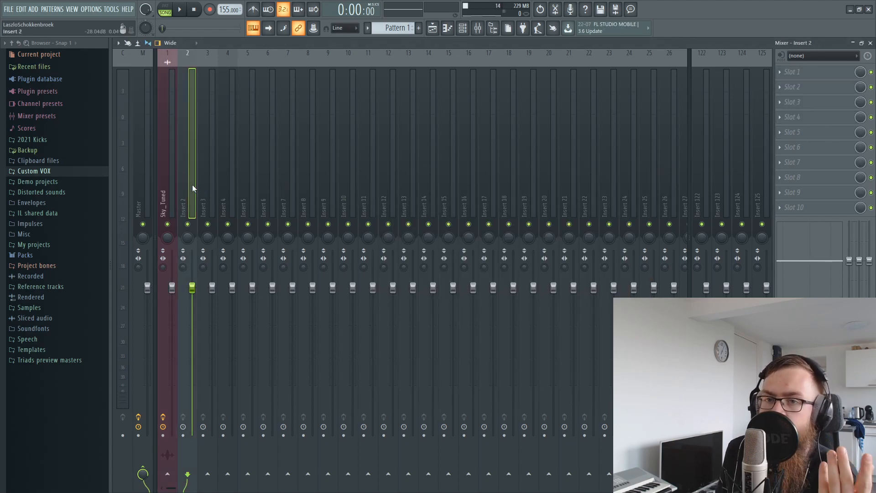
right_click(187, 154)
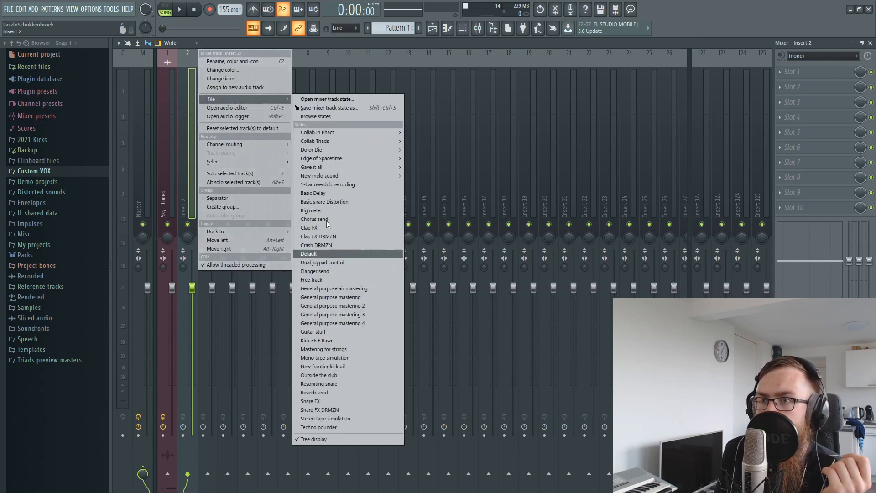
left_click(327, 193)
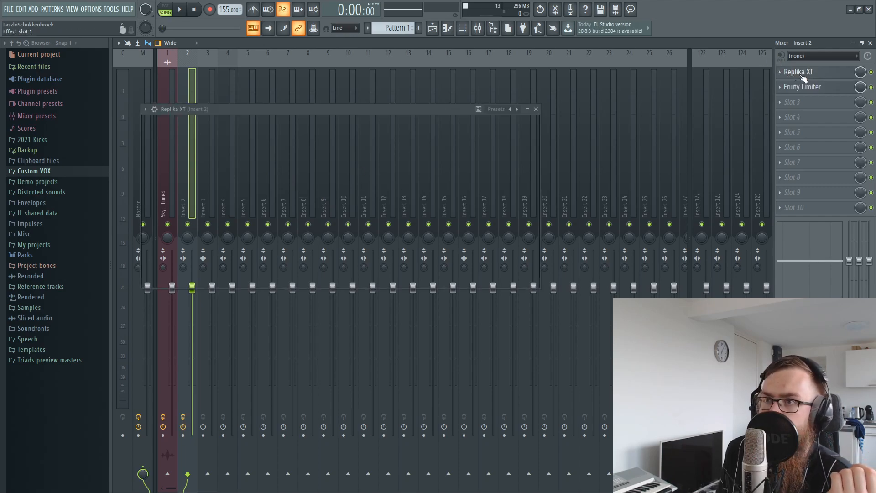
- Inspect the Replika XT delay and the Fruity Limiter on Insert 2
left_click(801, 77)
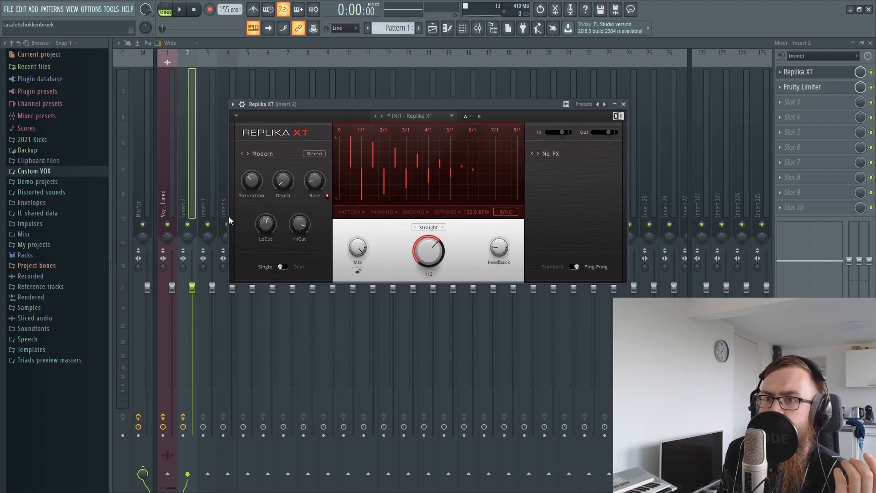
left_click(803, 87)
left_click_drag(273, 121, 414, 122)
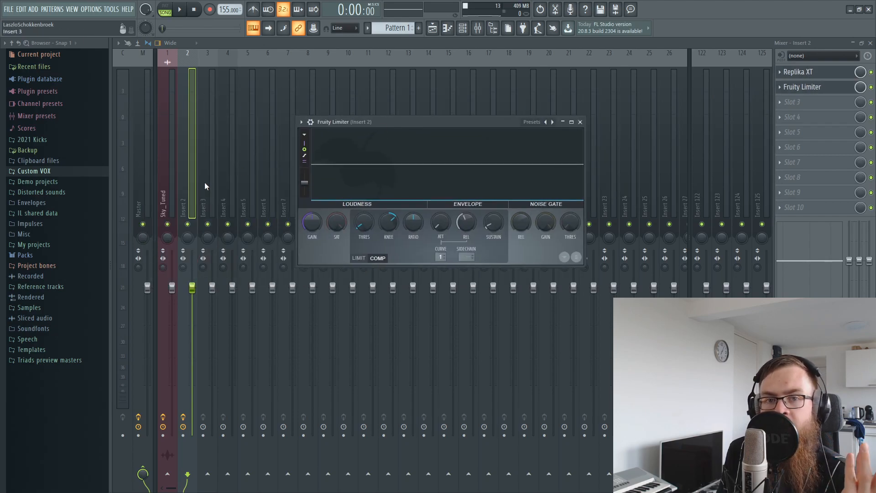
- Route the Sky_Tuned insert to Insert 2 in the mixer and select Insert 2
left_click(170, 189)
right_click(187, 474)
left_click(174, 462)
left_click(187, 473)
left_click(182, 109)
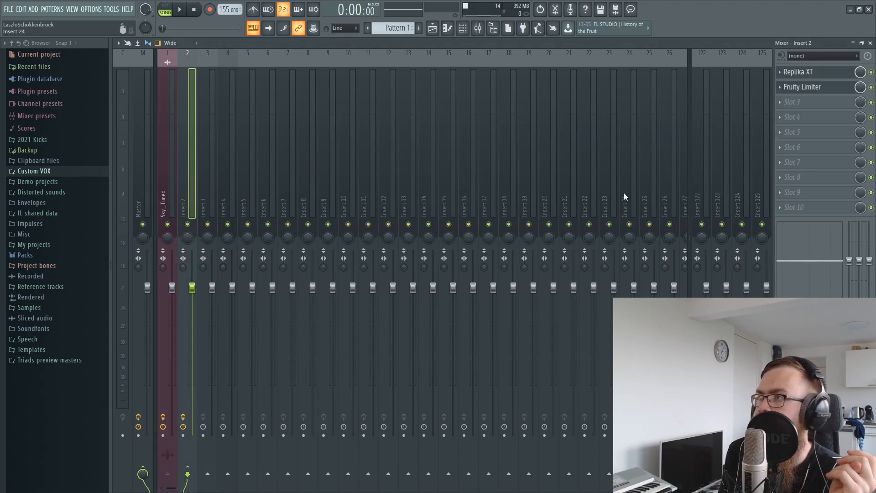
- Set the sidechain input of Insert 2's Fruity Limiter to 1 and adjust its compressor threshold
left_click(827, 87)
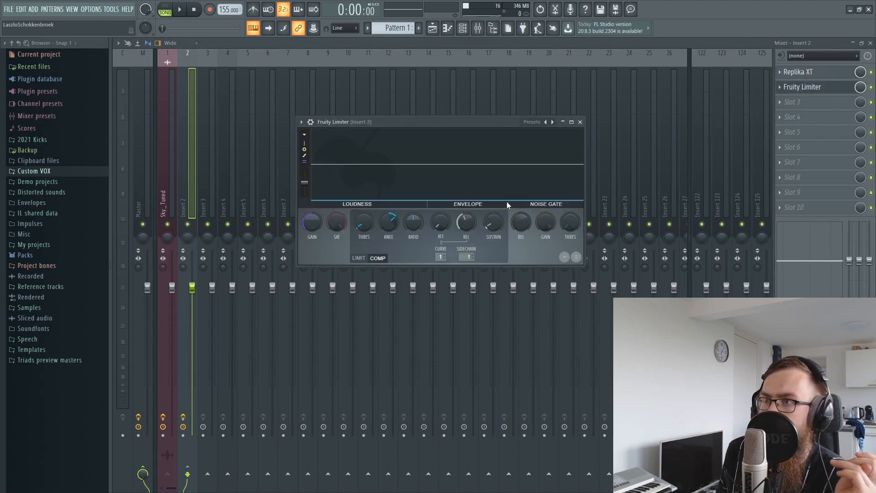
left_click(468, 257)
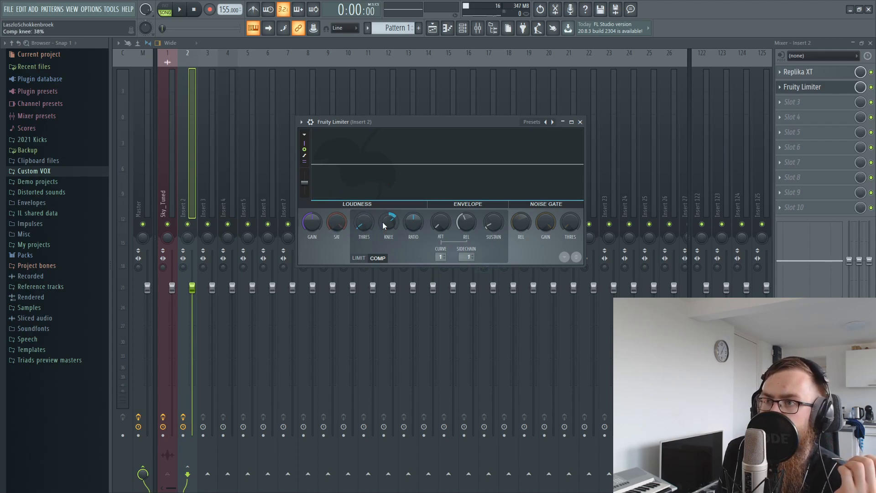
left_click_drag(366, 217, 367, 224)
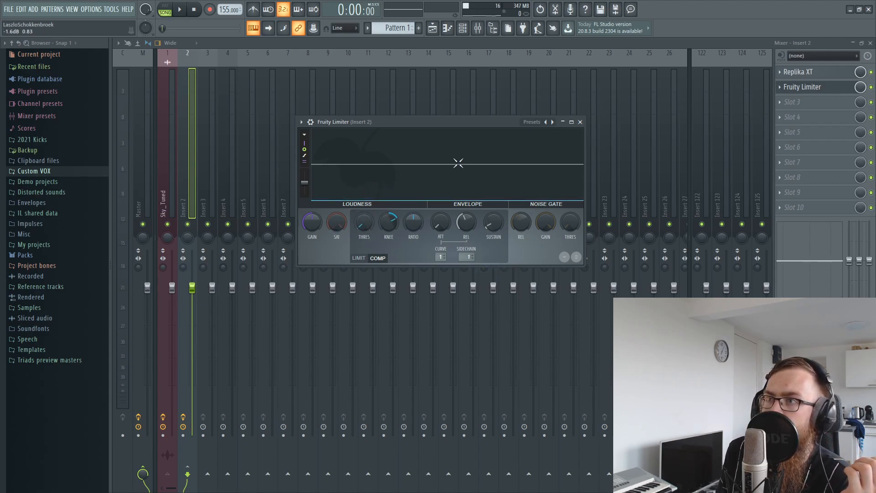
- Play the vocal and open the Replika XT delay on Insert 2
left_click_drag(380, 122, 377, 214)
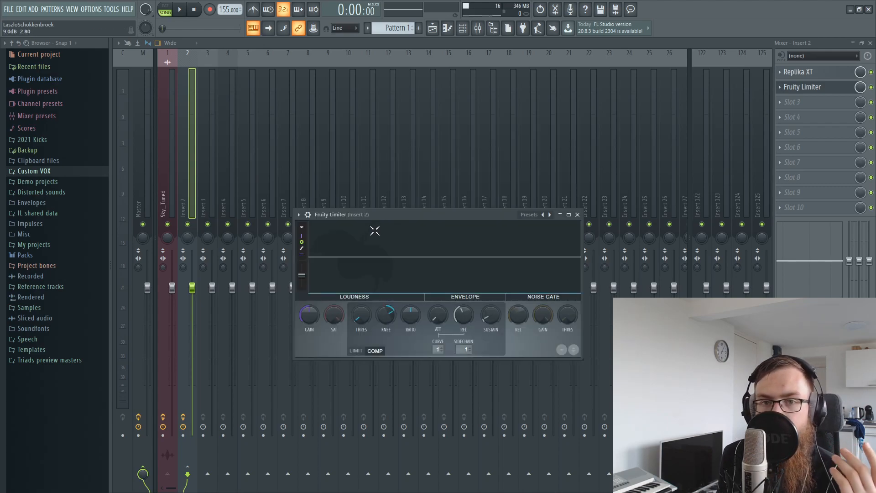
left_click_drag(374, 231, 377, 157)
key("space")
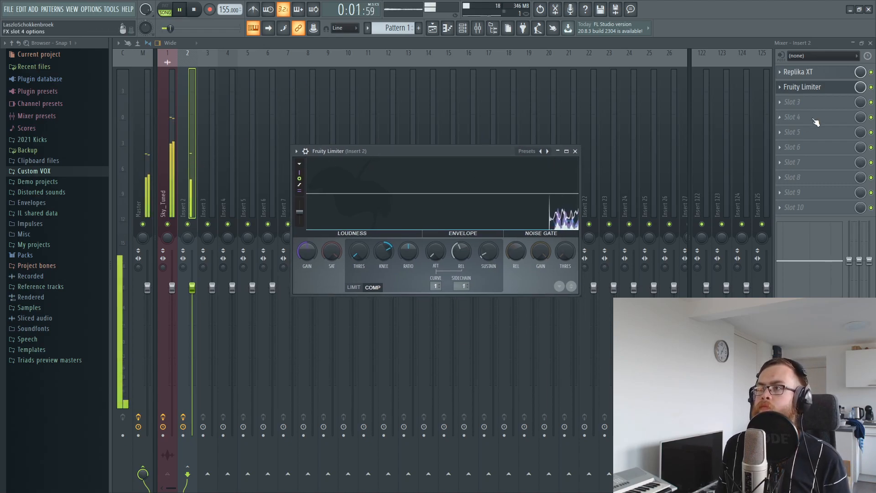
left_click(804, 85)
left_click(800, 72)
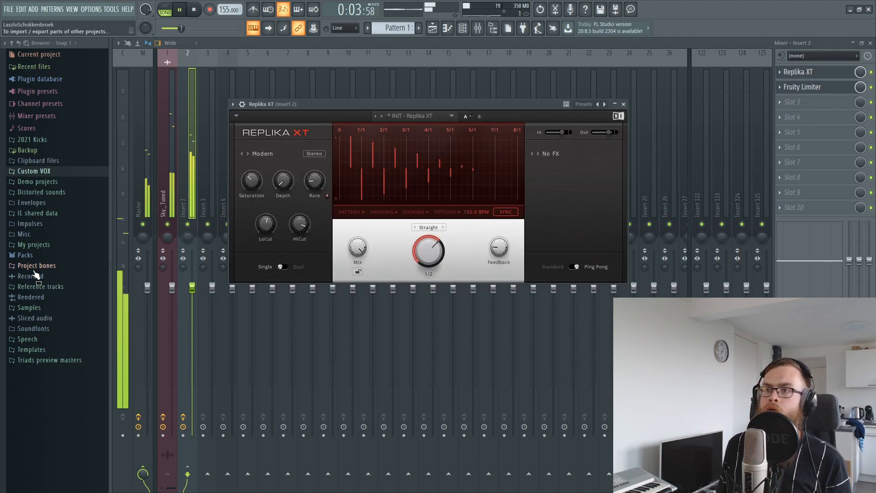
left_click_drag(398, 106, 404, 146)
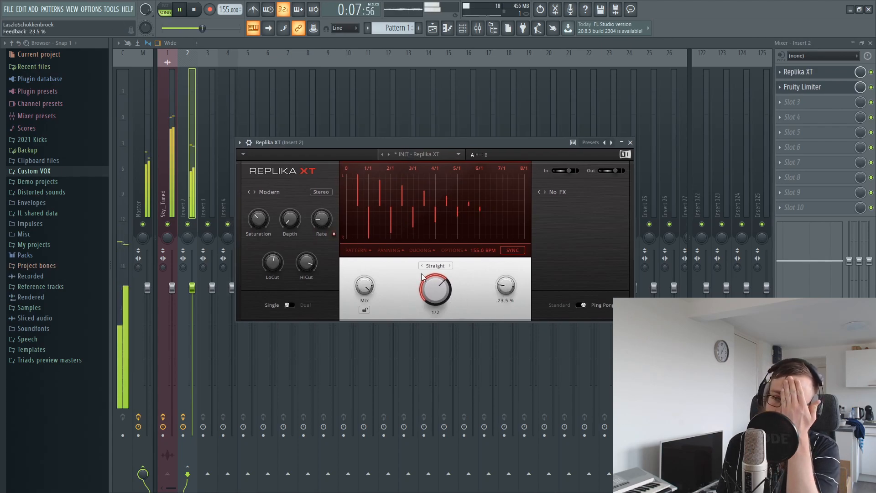
- Try a 1/1 delay time in Replika XT during playback, then return it to 1/2
left_click_drag(447, 290, 447, 280)
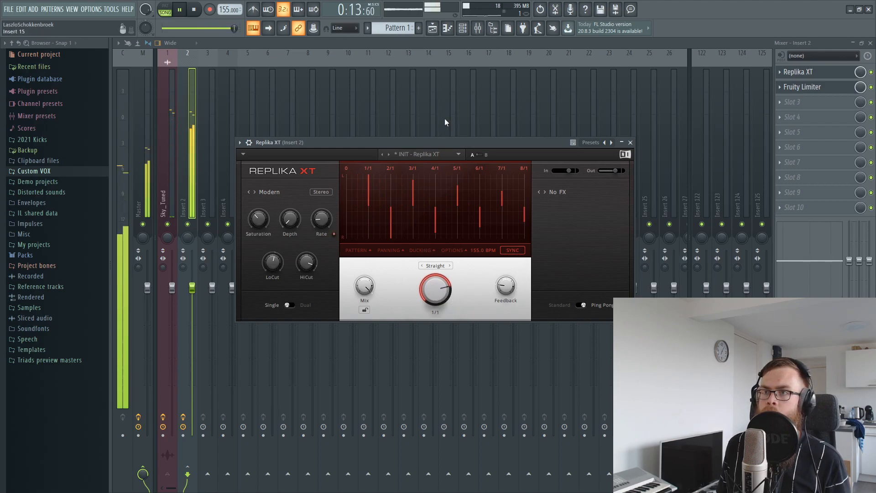
left_click_drag(446, 145, 471, 168)
left_click_drag(447, 319, 436, 323)
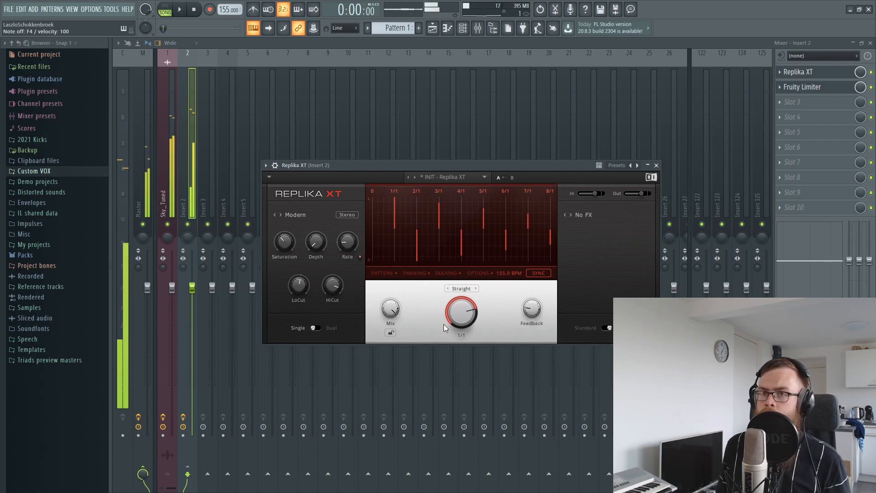
key("space")
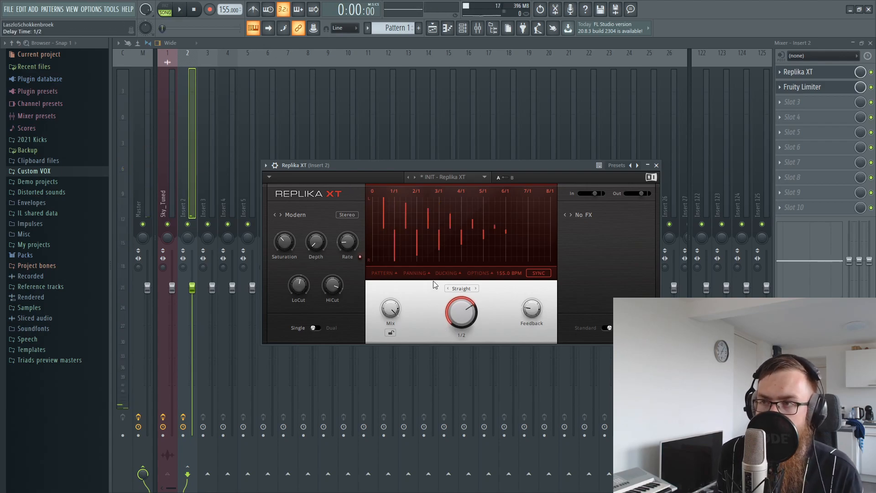
mouse_move(457, 310)
left_mouse_down()
mouse_move(457, 317)
mouse_move(466, 314)
left_mouse_up()
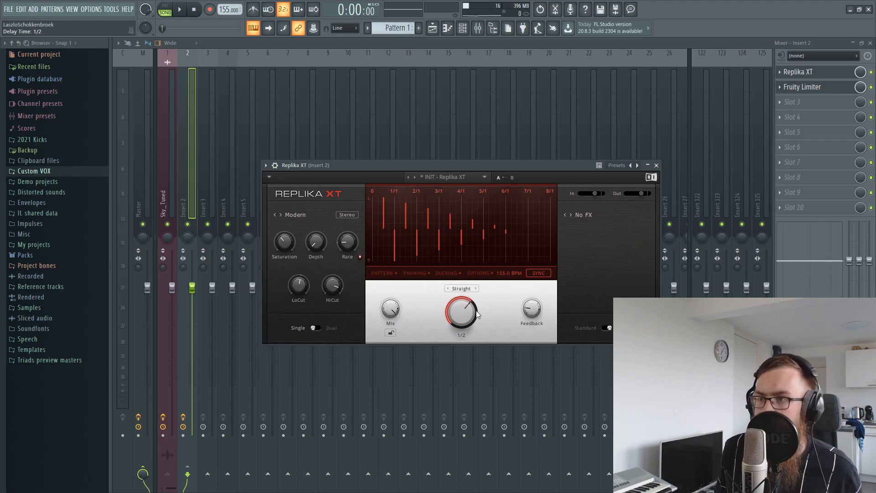
- Adjust the send level from Sky_Tuned to Insert 2 while the vocal plays
key("space")
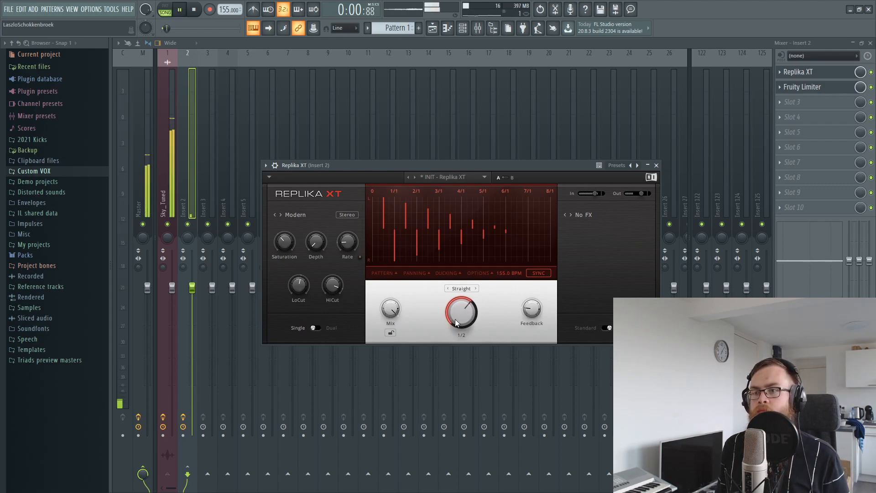
left_click(163, 160)
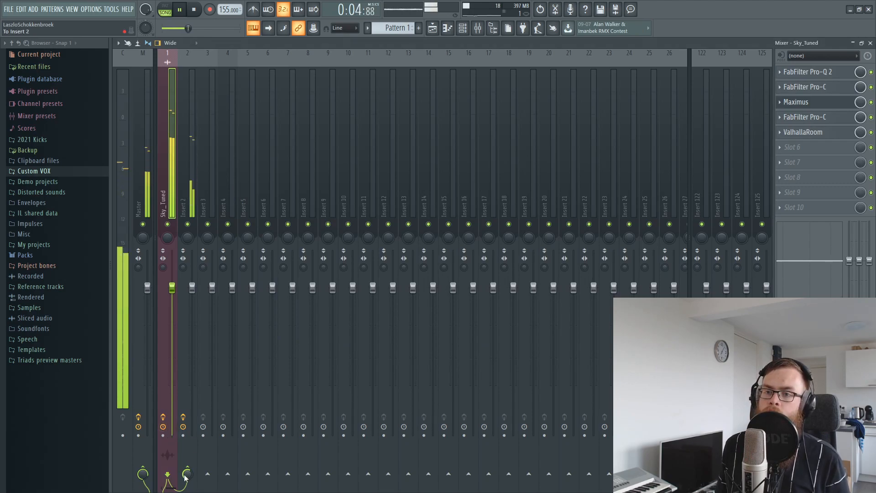
left_click_drag(186, 479, 188, 474)
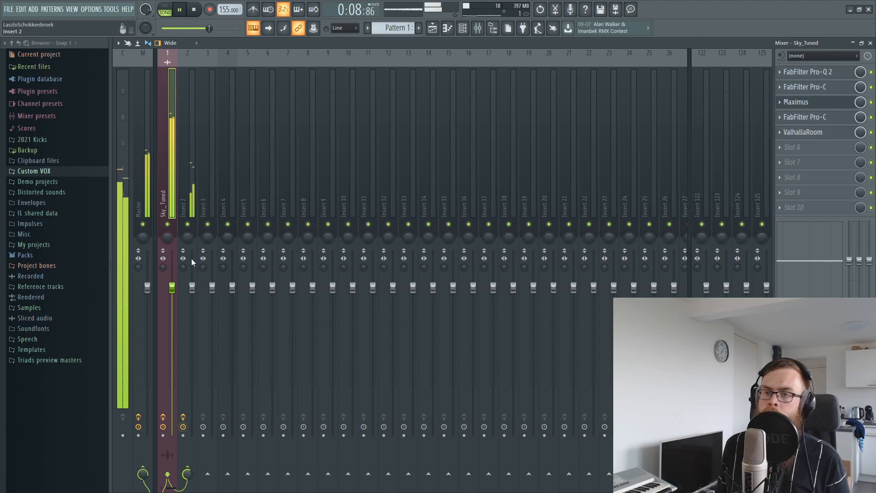
left_click_drag(188, 473, 189, 467)
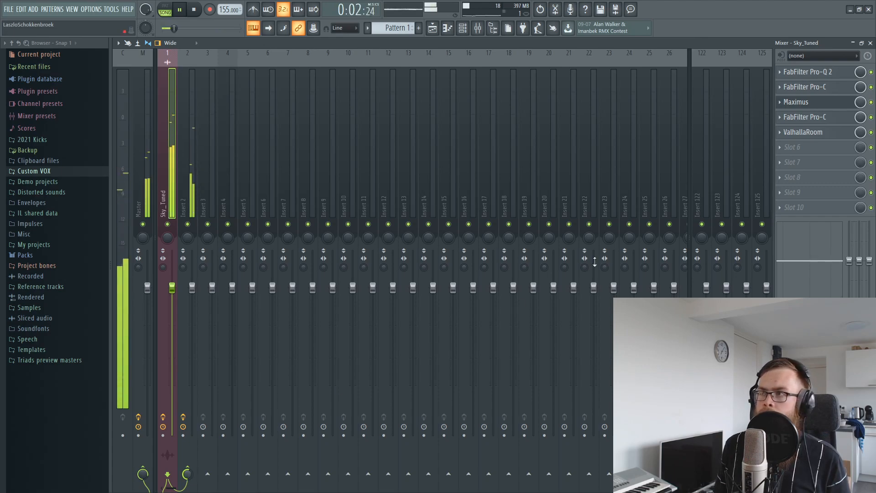
- Examine how Insert 2's Fruity Limiter ducks the delay during playback, then stop the song
left_click(194, 160)
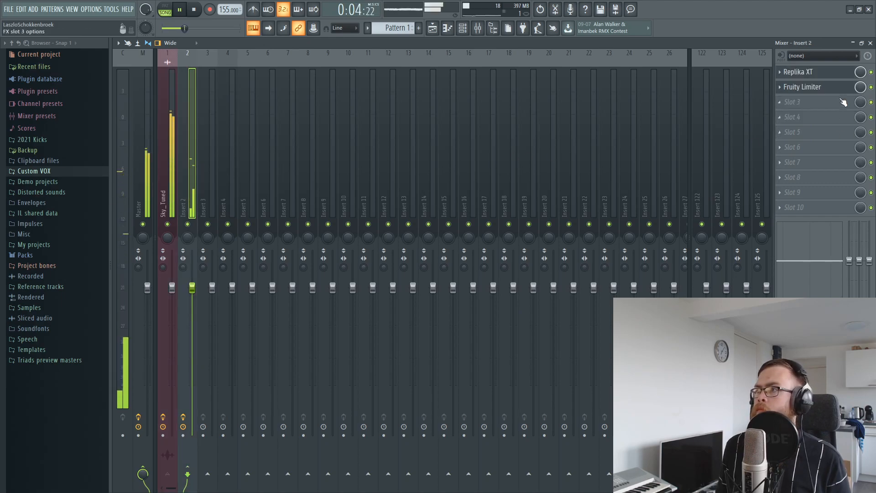
left_click(803, 87)
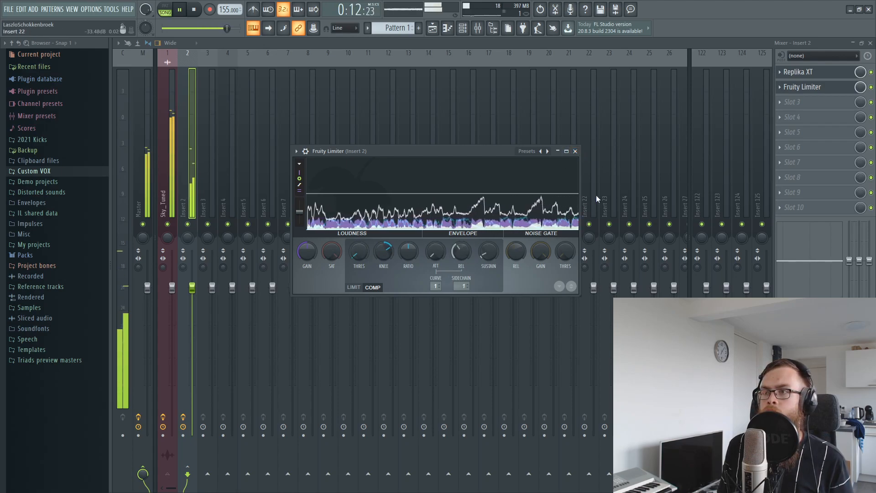
key("space")
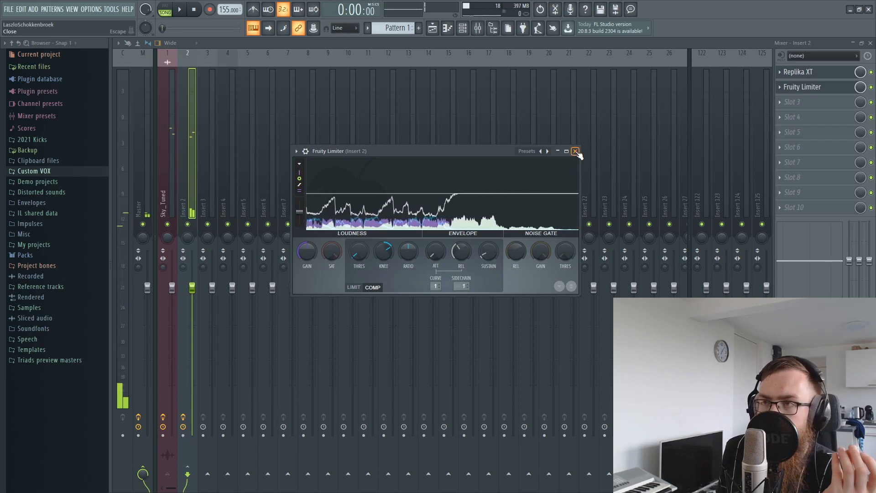
- Duplicate the Sky_Tuned clip onto the start of Track 3 in the playlist and make the copy unique
left_click(431, 196)
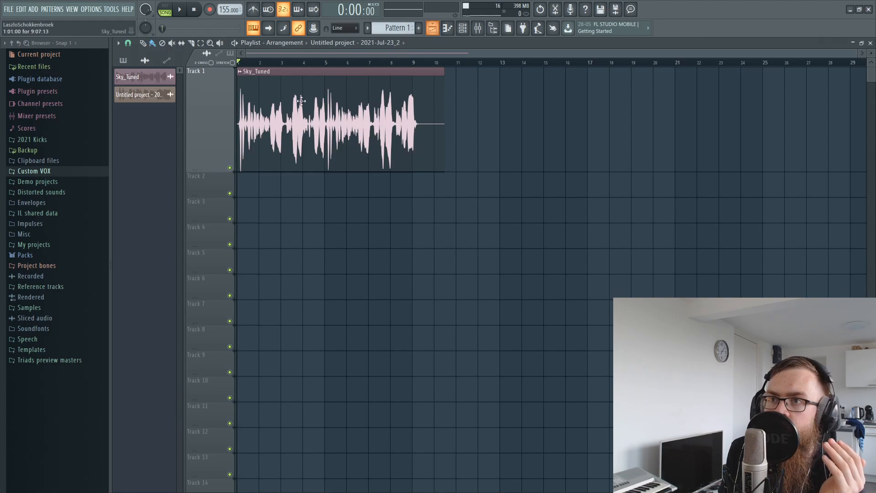
left_click(292, 226)
left_click_drag(292, 226, 247, 201)
left_click(239, 200)
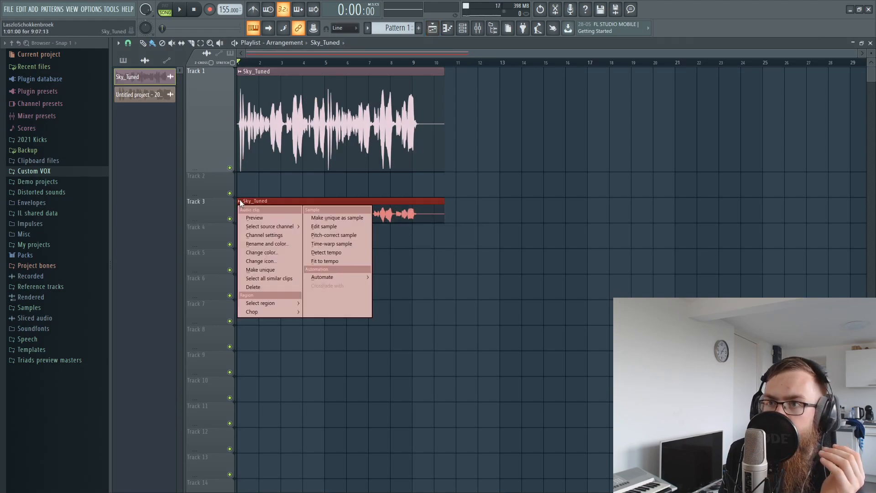
left_click(261, 270)
- Rename the duplicated vocal clip on Track 3 as "ghhost VOX"
left_click(239, 200)
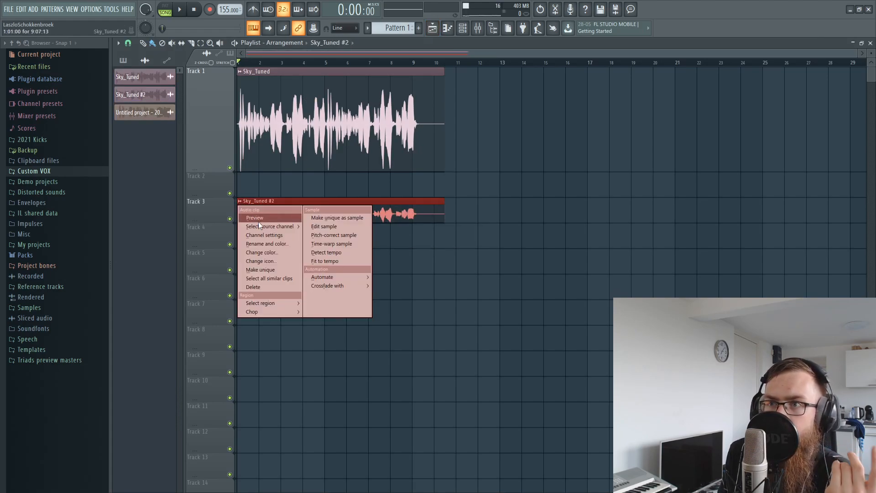
left_click(269, 244)
type("ghho")
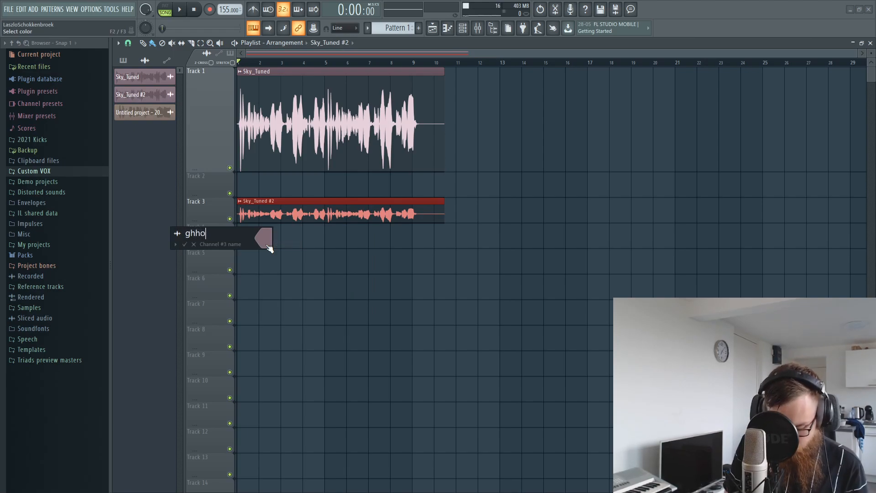
type("st VOX")
key("Return")
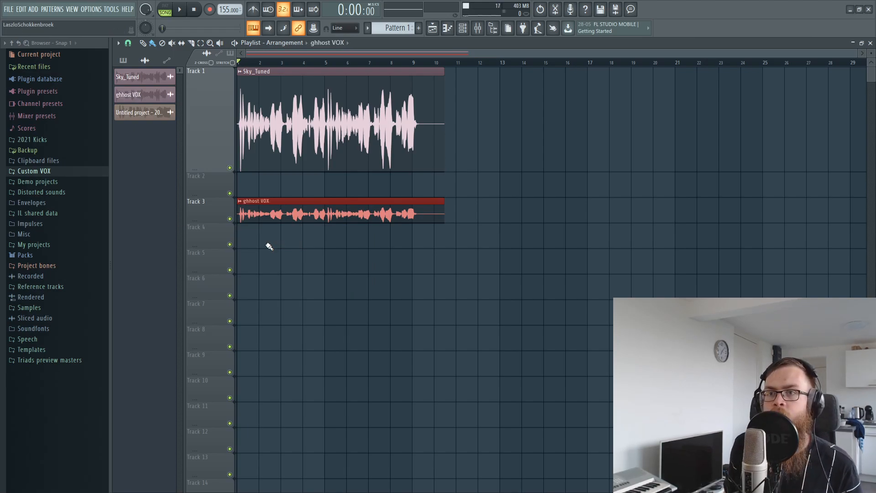
- Assign the ghhost VOX channel to mixer track 3 and sidechain that track to Insert 2
double_click(262, 204)
key("ctrl+l")
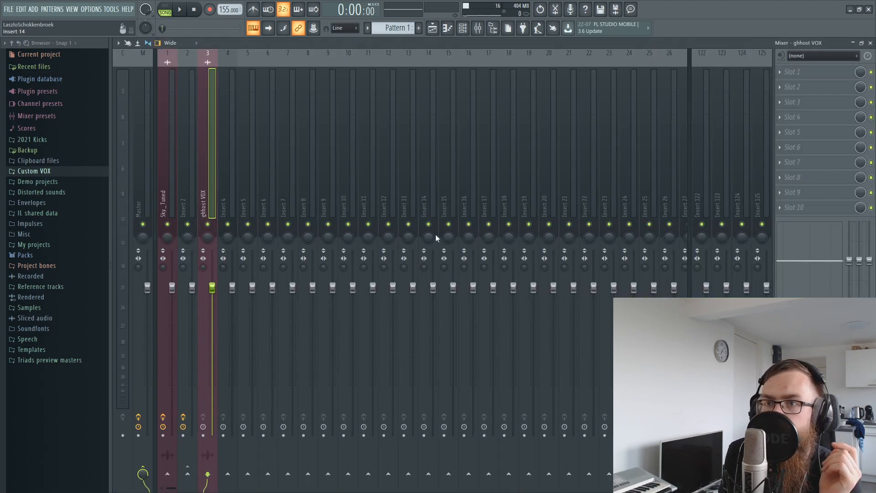
right_click(187, 474)
left_click(200, 464)
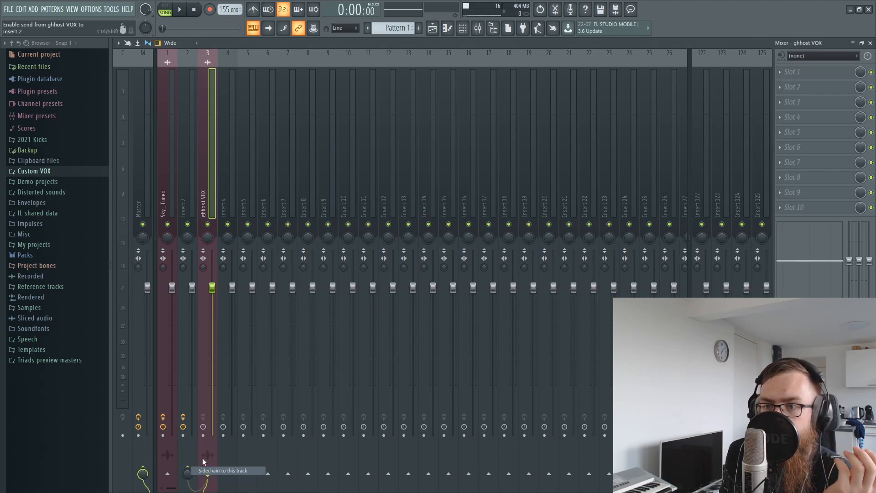
- Set the sidechain input of Insert 2's Fruity Limiter to 2
left_click(175, 161)
left_click(187, 195)
left_click(207, 201)
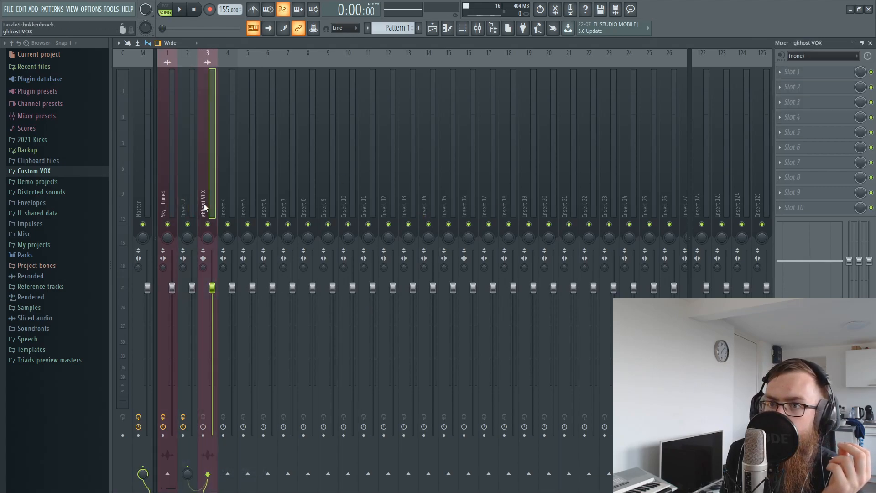
left_click(189, 183)
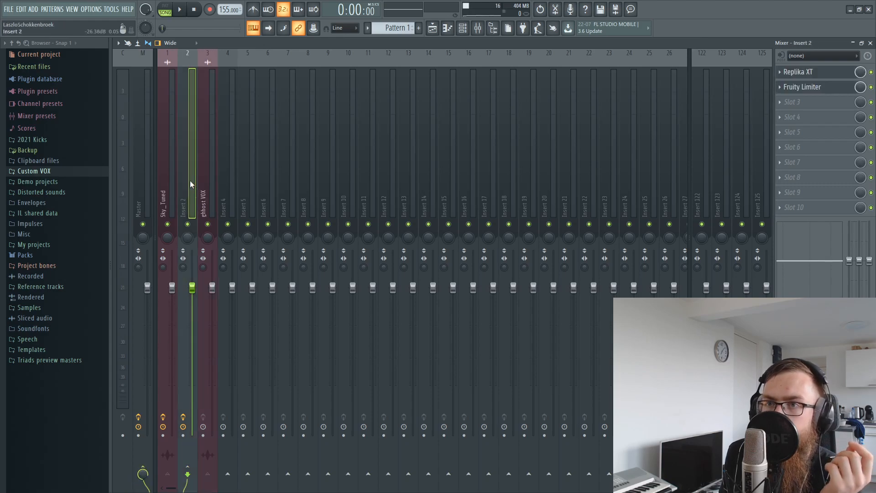
left_click(816, 86)
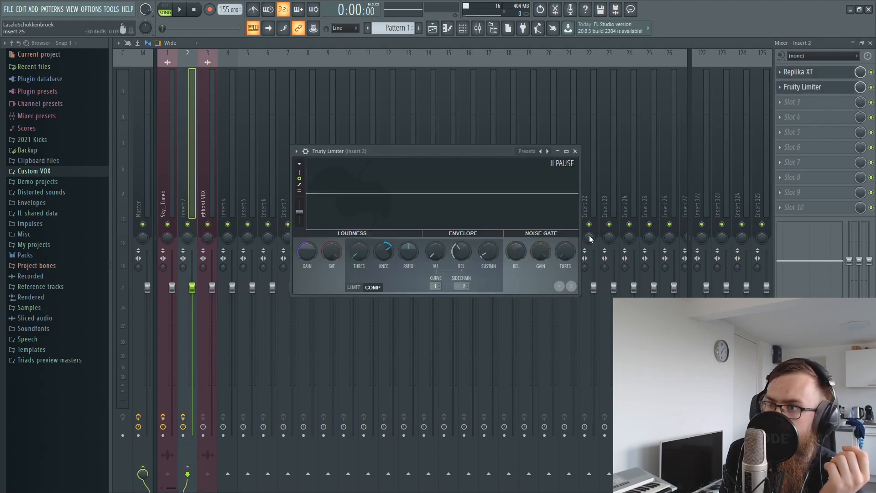
left_click(463, 286)
left_click(480, 307)
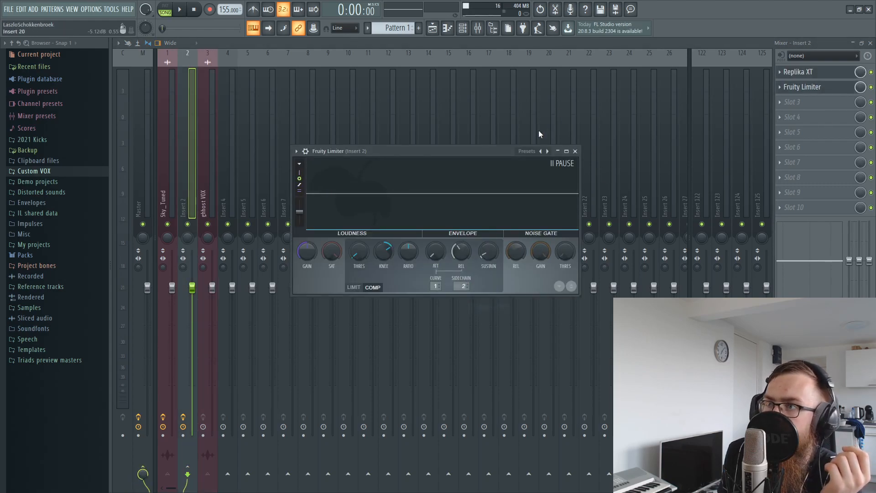
left_click_drag(397, 245, 408, 217)
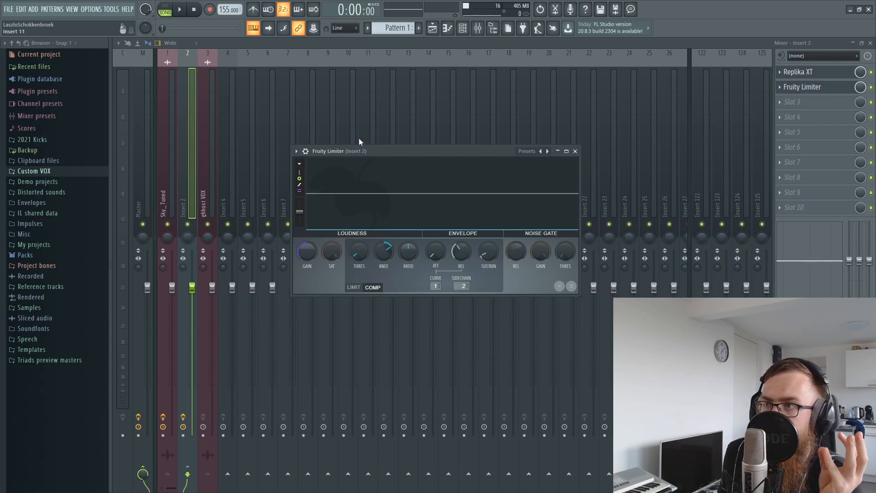
- Disable ghhost VOX's routing to the Master and check the routing of Insert 2 and Sky_Tuned
left_click(203, 201)
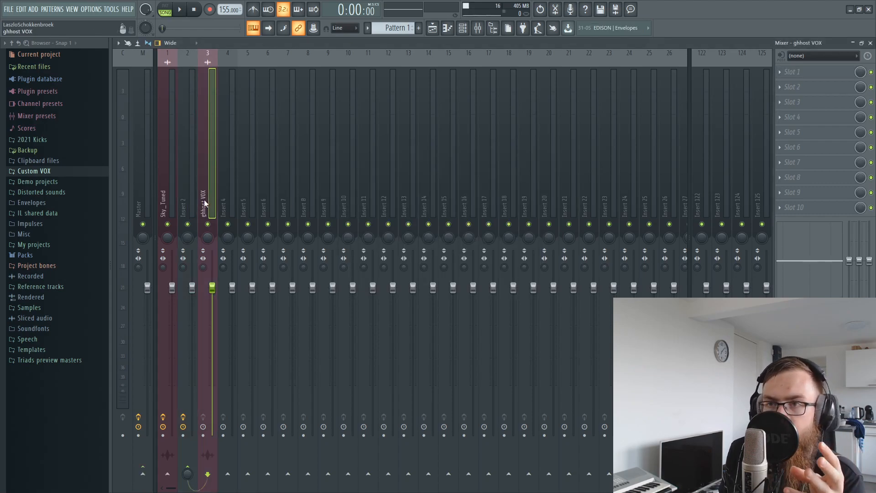
left_click(191, 167)
left_click(166, 182)
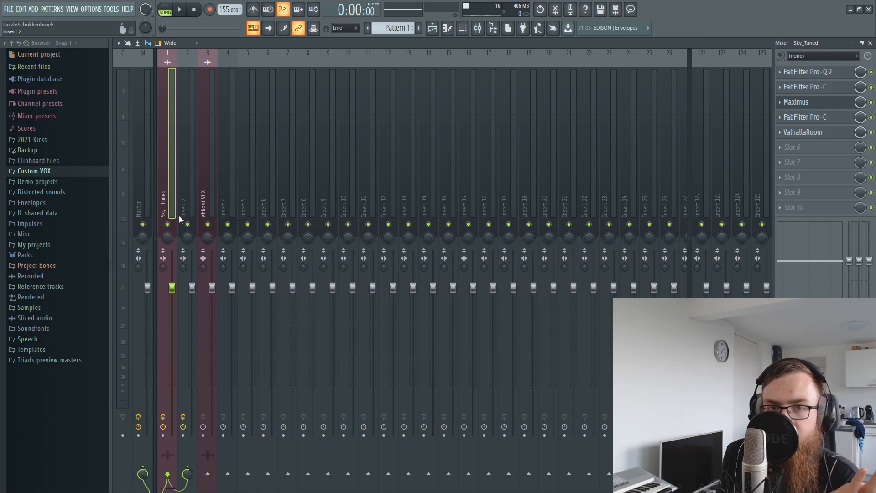
- Play the song and examine the ghost-vocal ducking in Insert 2's Fruity Limiter
left_click(188, 182)
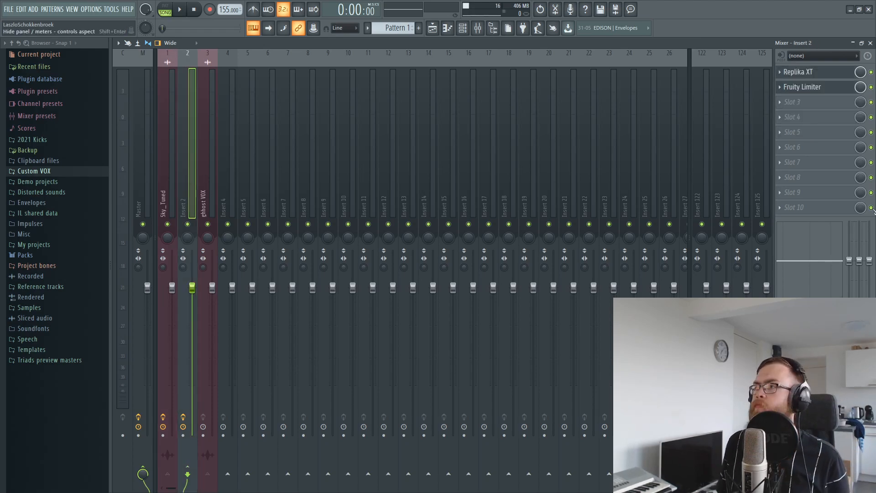
key("space")
left_click(840, 88)
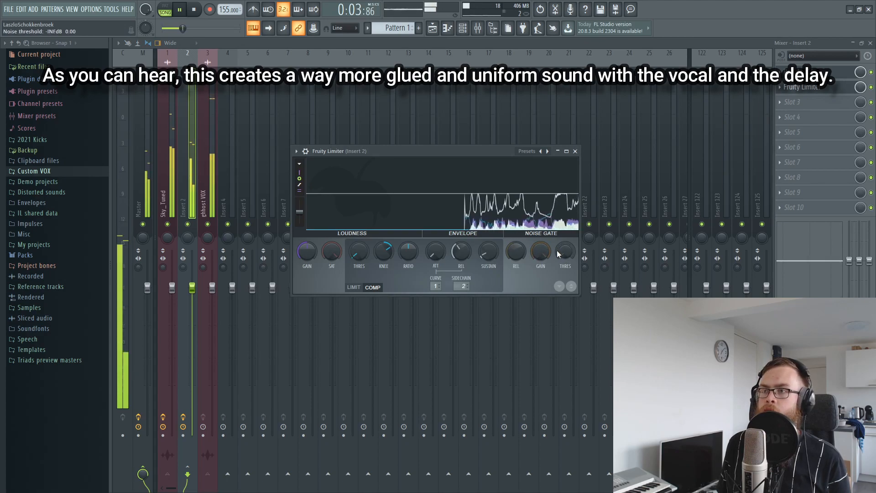
- Set Sky_Tuned's send level to Insert 2 to 64%, select the ghhost VOX track and show the playlist
left_click(174, 191)
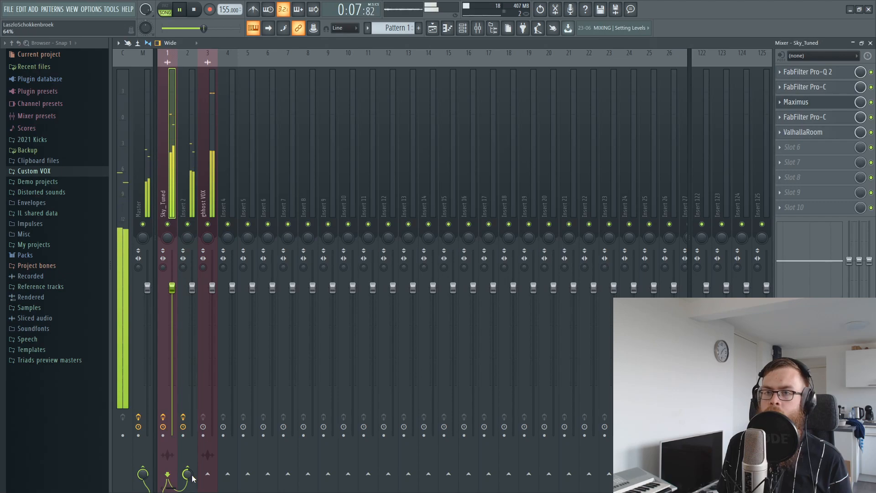
left_click(200, 118)
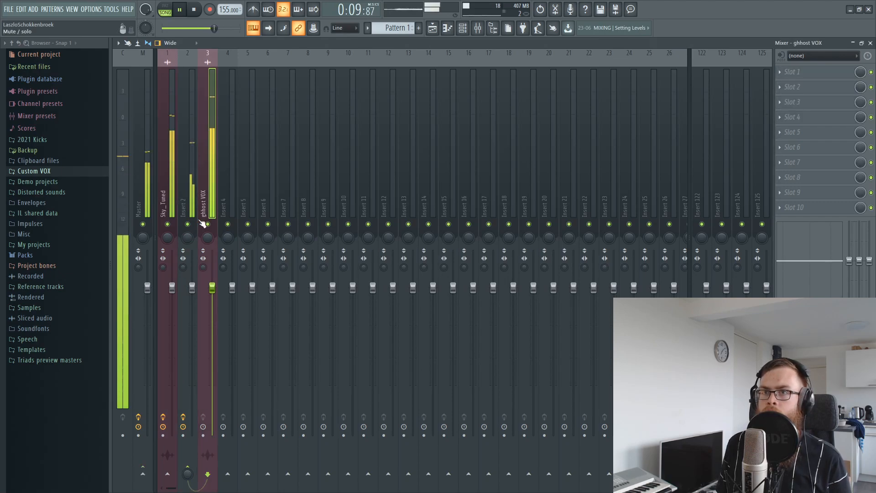
key("F5")
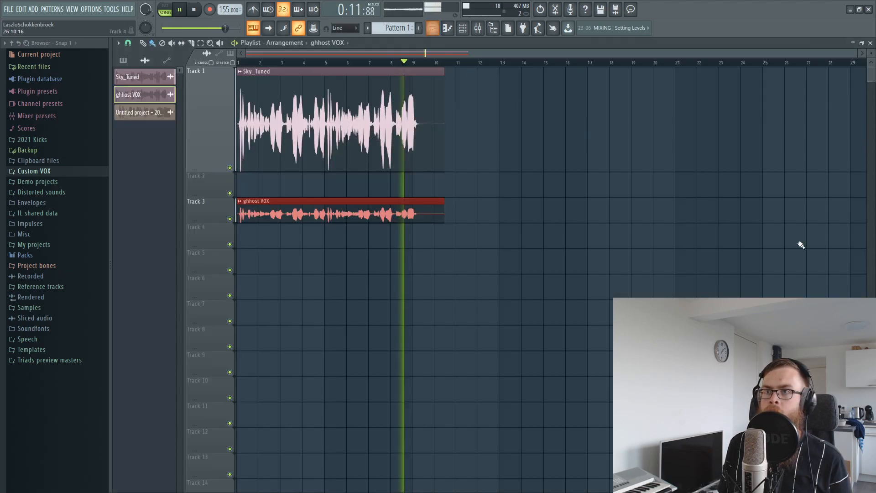